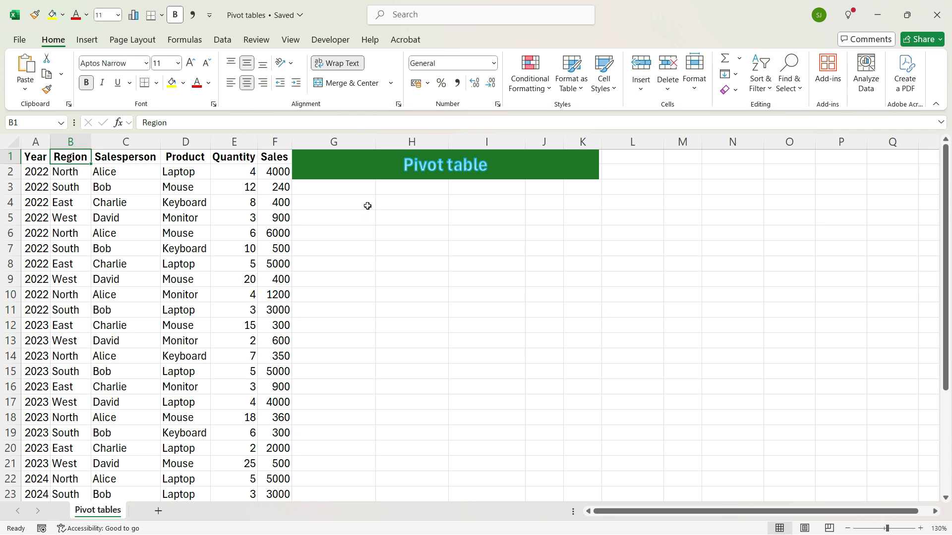
Step: Select cell G3 beside the sales data as the PivotTable's starting cell
scroll(75, 234, "down", 4)
scroll(75, 234, "up", 4)
left_click(343, 188)
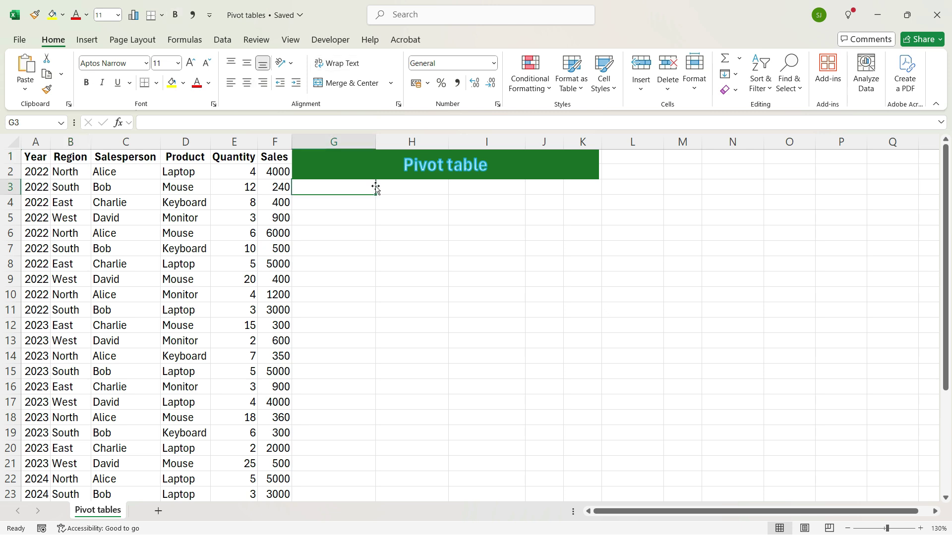
Step: Create an empty PivotTable from columns A:F on the existing sheet at G3
left_click(86, 41)
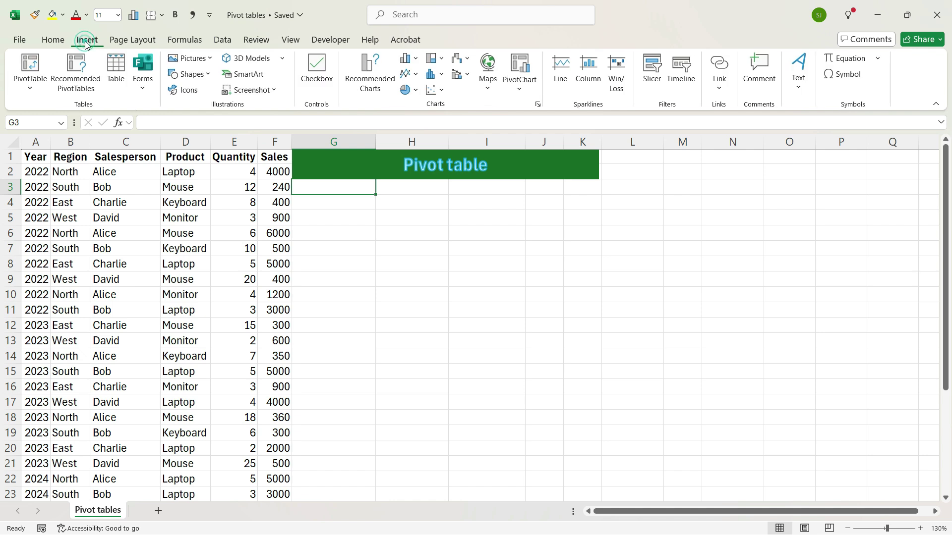
left_click(30, 64)
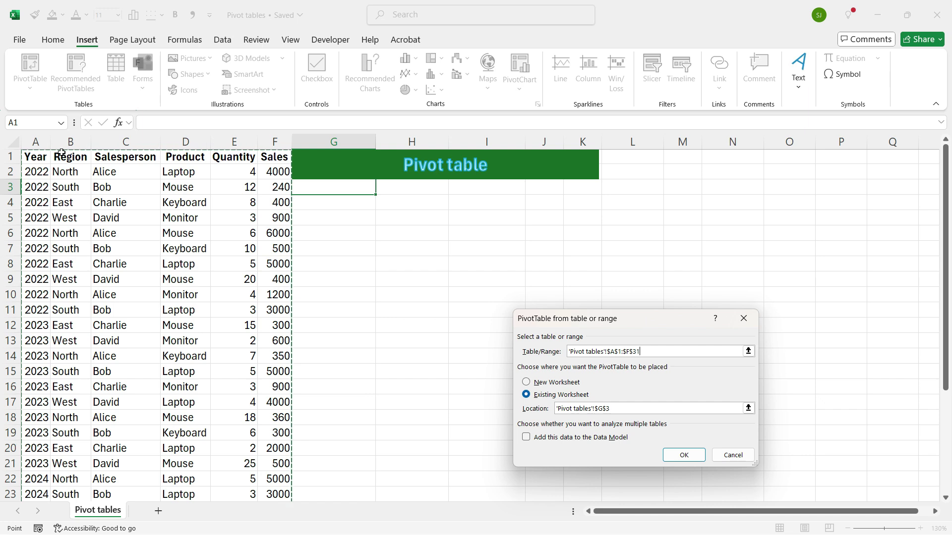
left_click_drag(40, 142, 294, 154)
left_click(545, 387)
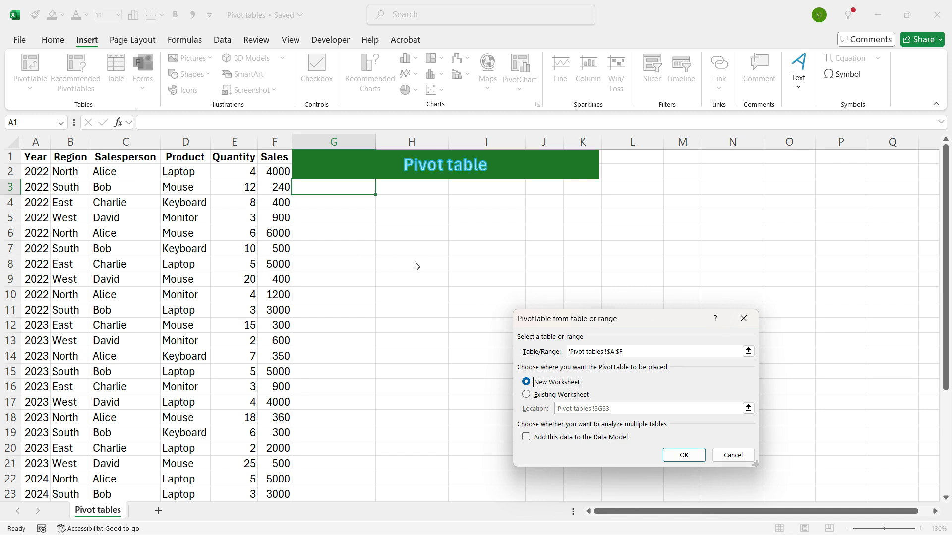
left_click(527, 395)
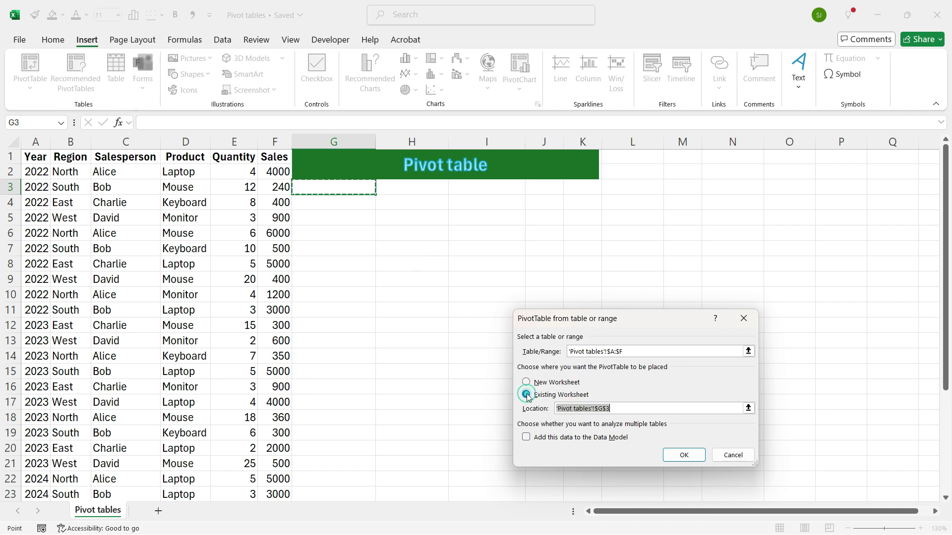
left_click(684, 455)
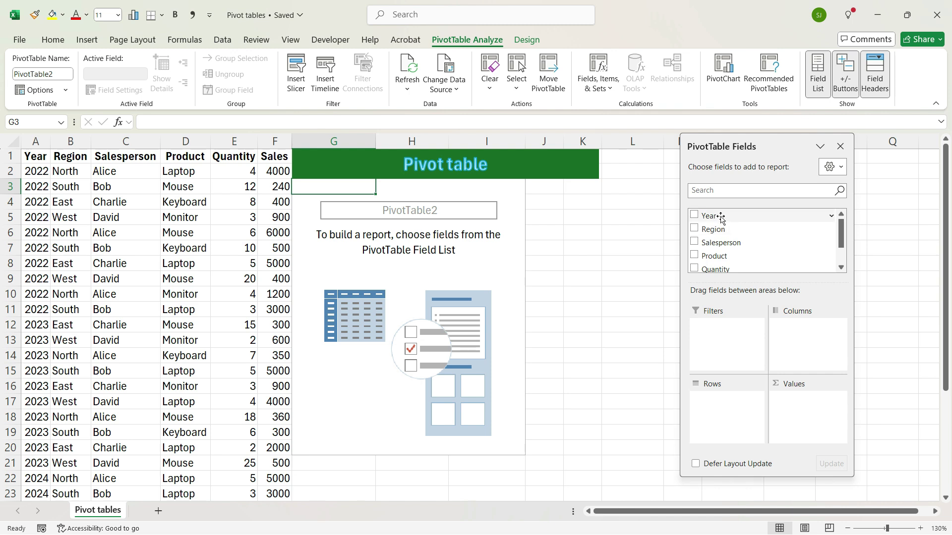
Step: Sum Sales ($) with Product rows above Year rows, totalling 52600
left_click_drag(722, 218, 723, 403)
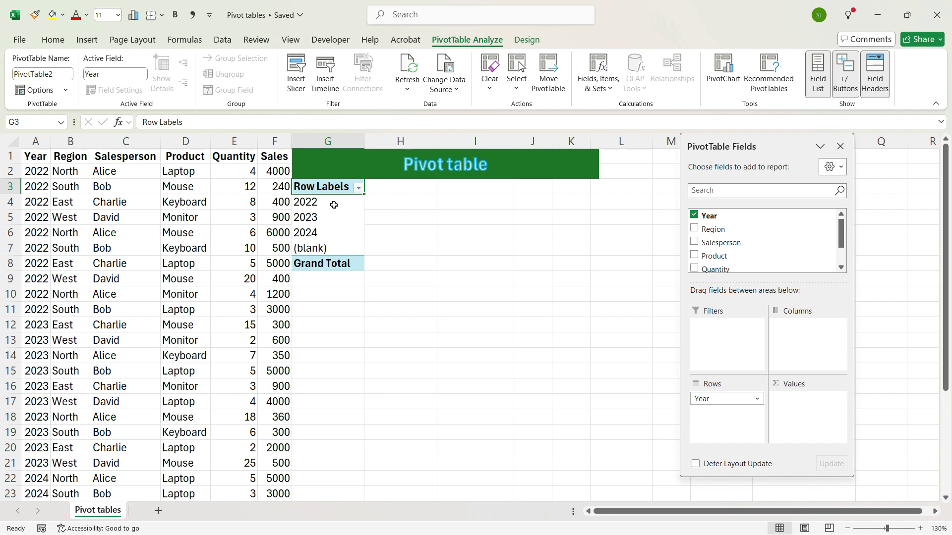
scroll(742, 261, "down", 1)
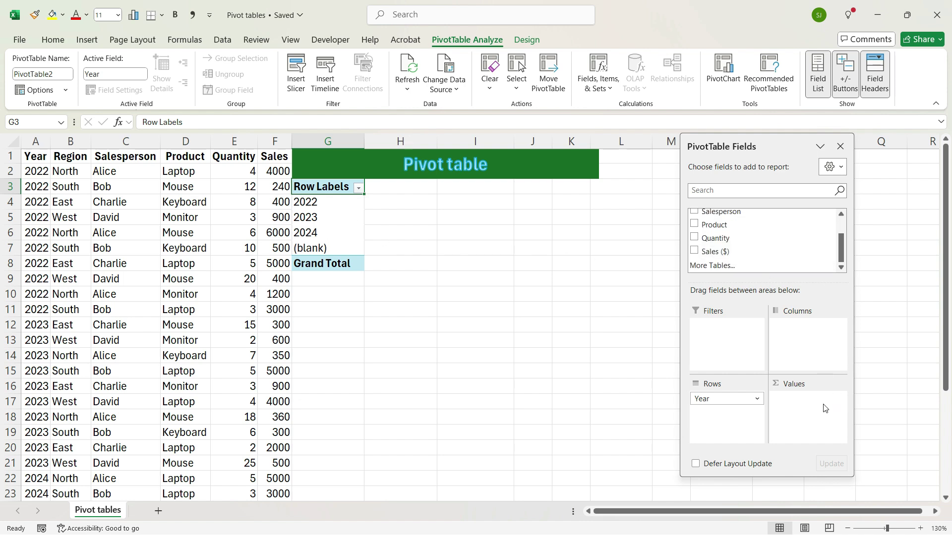
left_click_drag(712, 254, 803, 402)
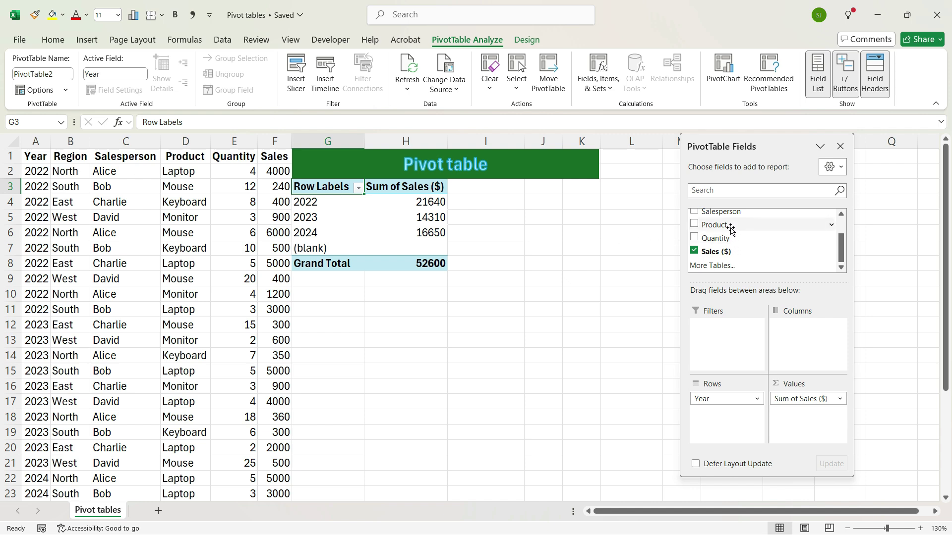
left_click_drag(730, 226, 724, 395)
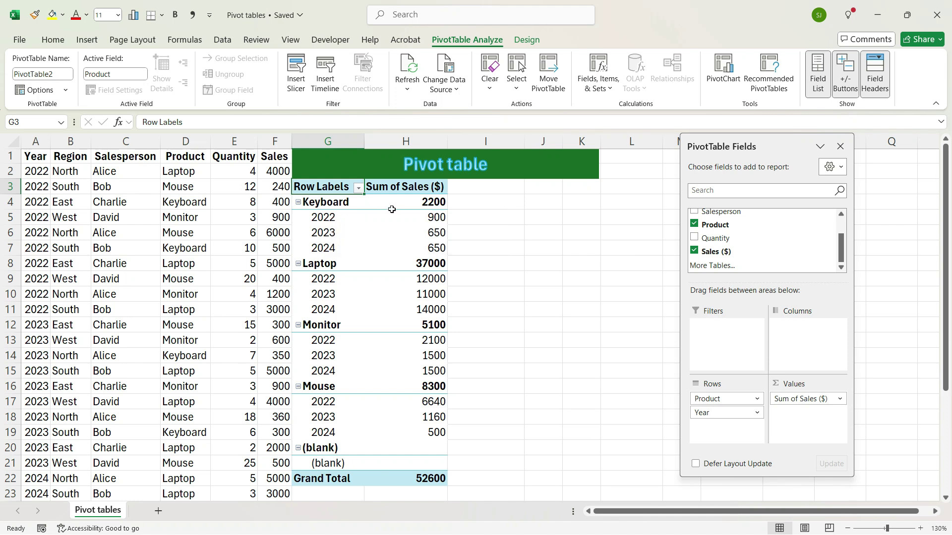
mouse_move(379, 222)
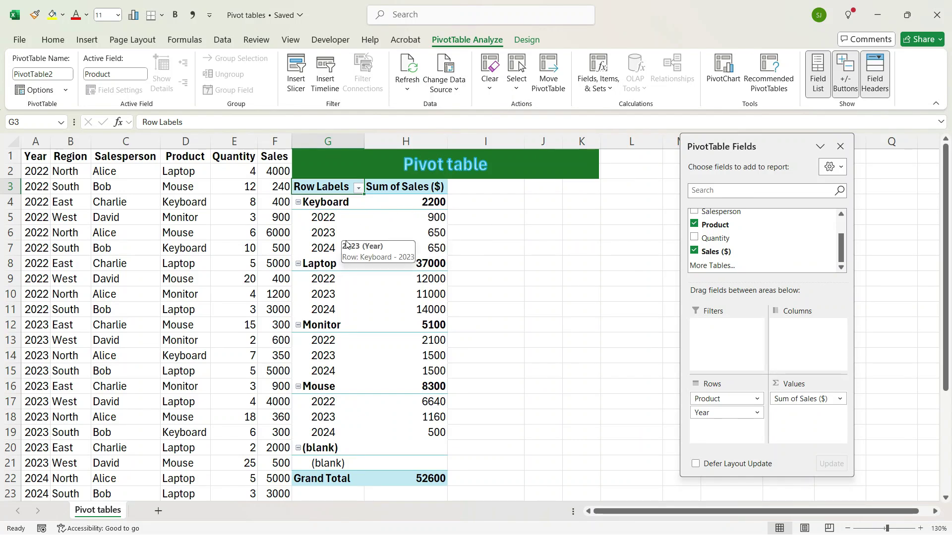
mouse_move(349, 259)
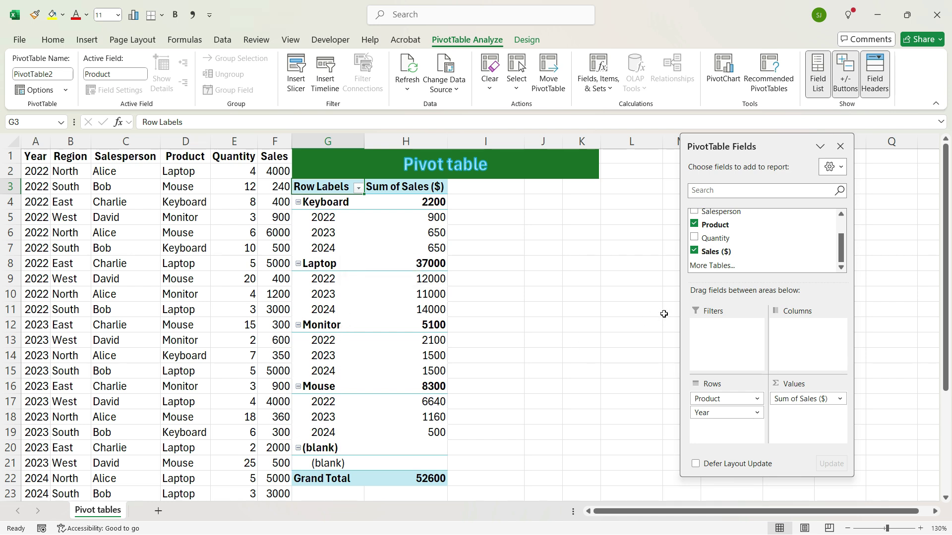
Step: Move Product to Columns and add Region to Rows above Year
left_click_drag(721, 400, 800, 346)
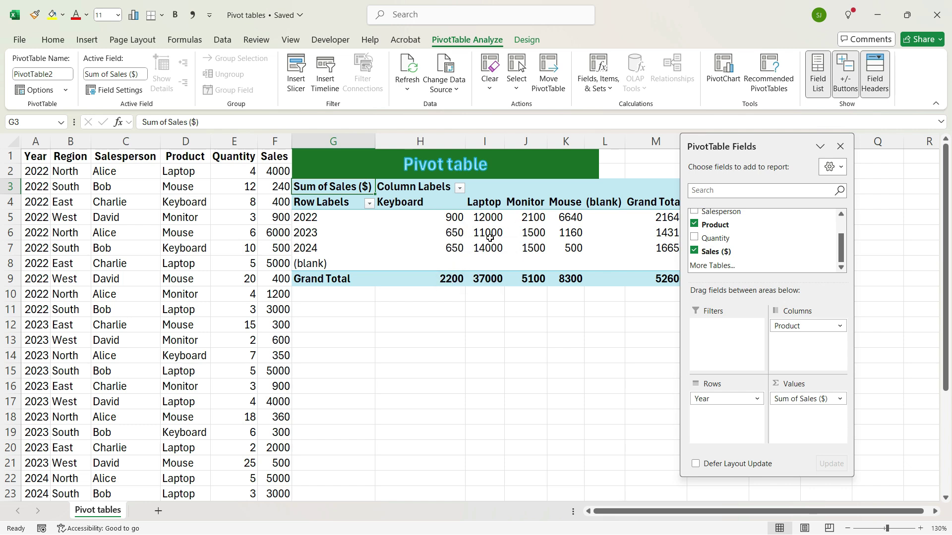
scroll(740, 243, "up", 2)
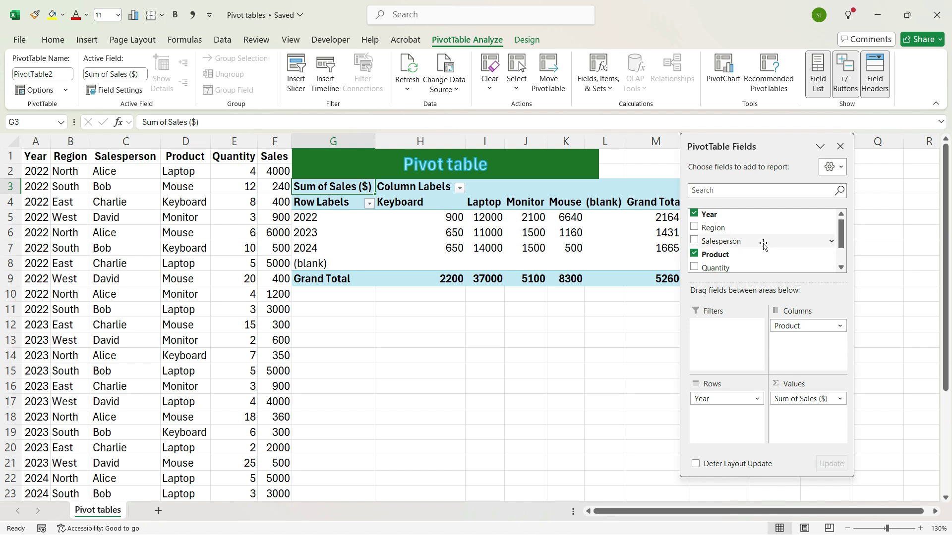
left_click_drag(728, 236, 727, 401)
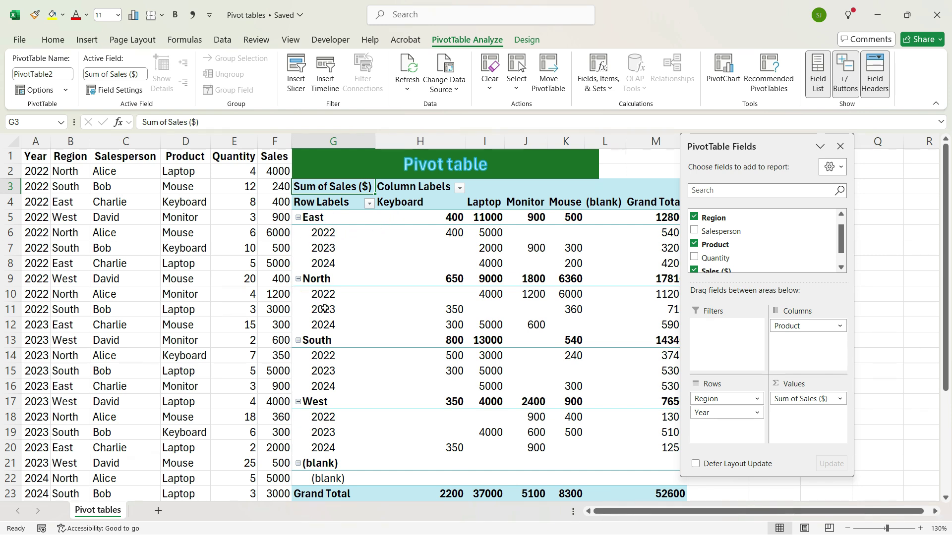
Step: Turn on the classic PivotTable layout in PivotTable Options > Display
left_click(352, 249)
right_click(353, 249)
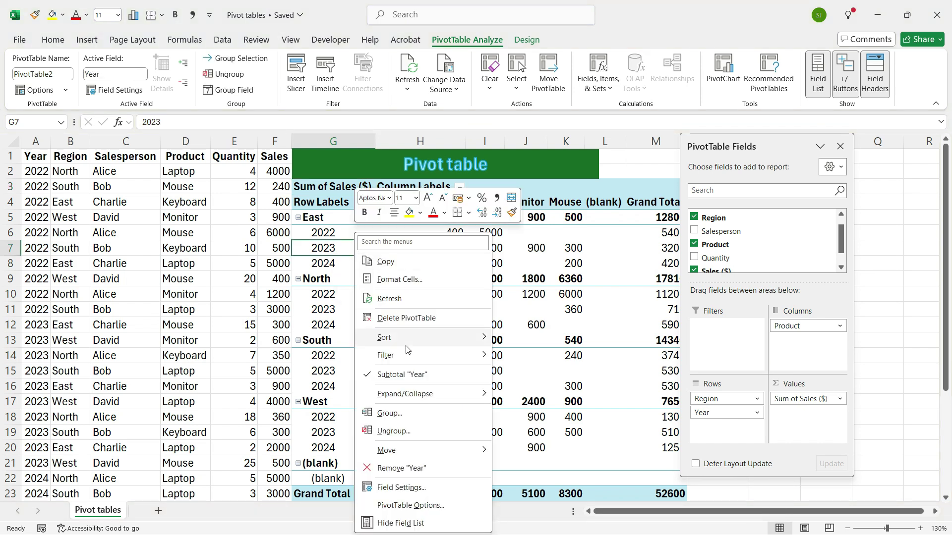
left_click(419, 505)
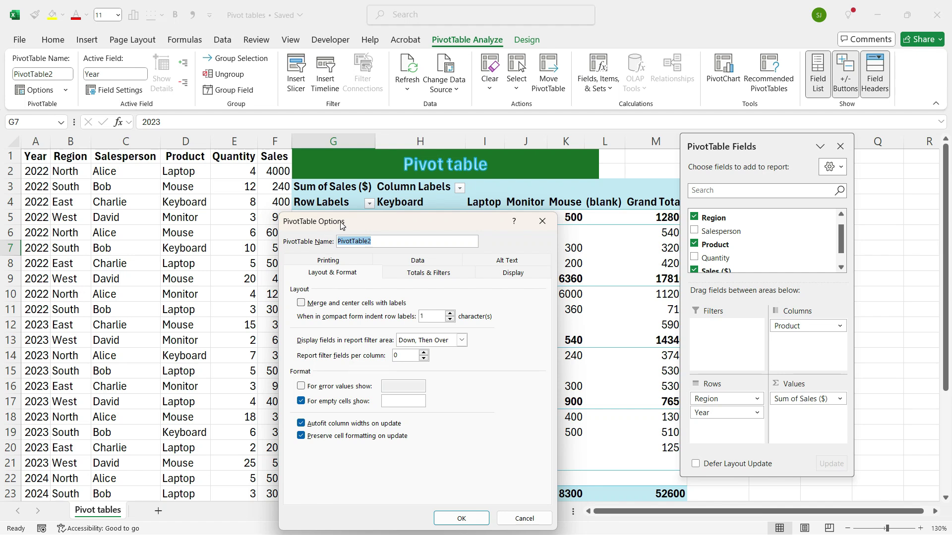
left_click(515, 274)
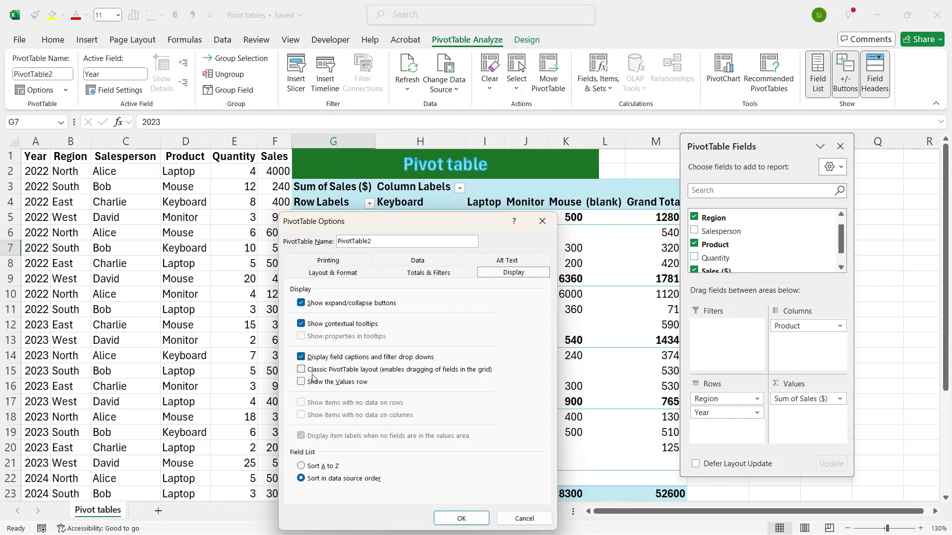
left_click(315, 371)
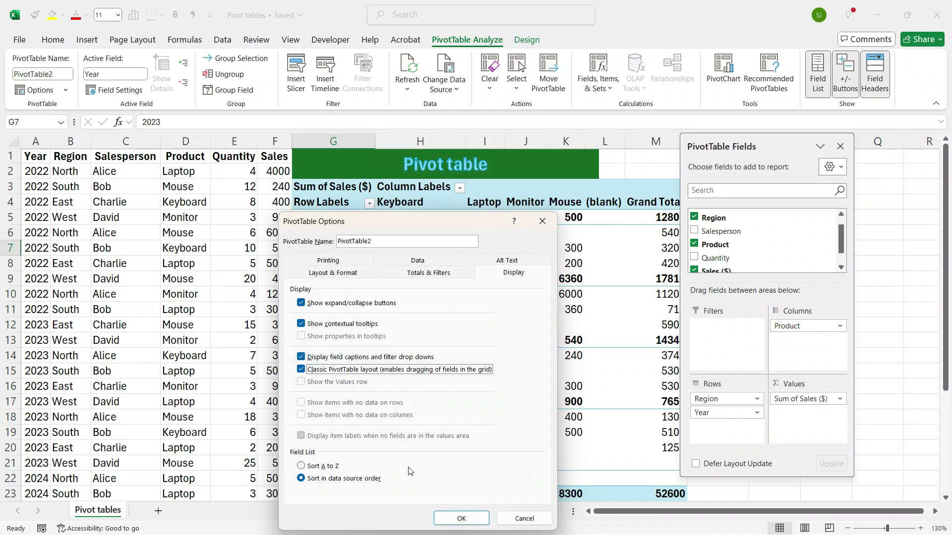
left_click(460, 519)
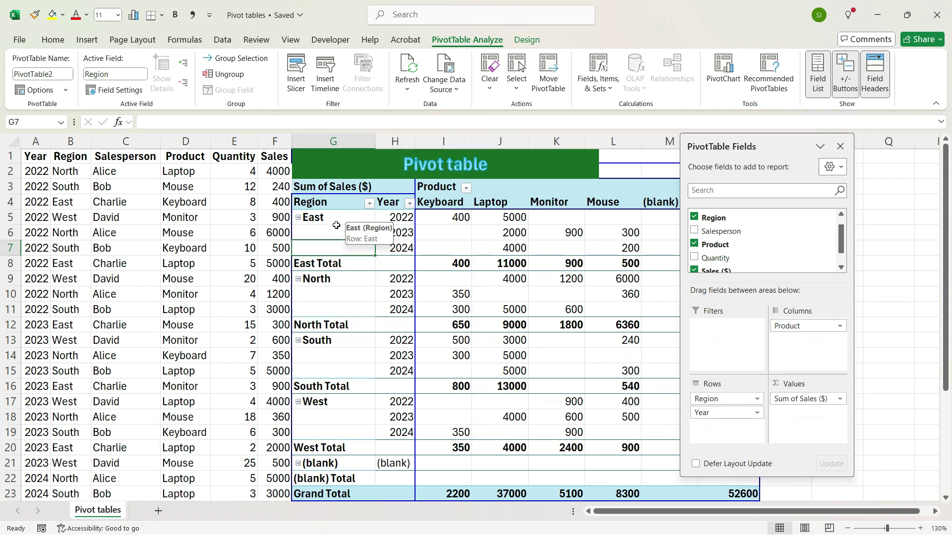
Step: Set the Region field to repeat item labels on every row
right_click(321, 248)
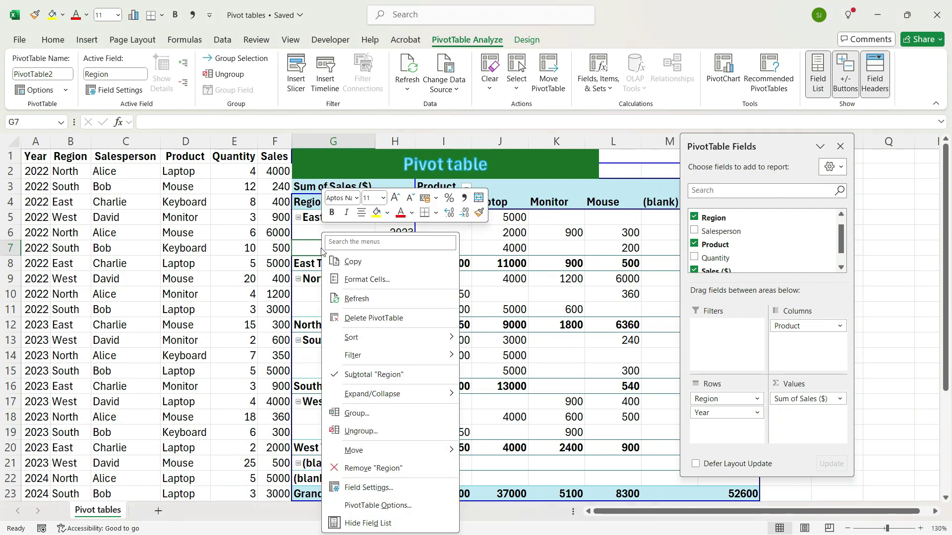
left_click(380, 488)
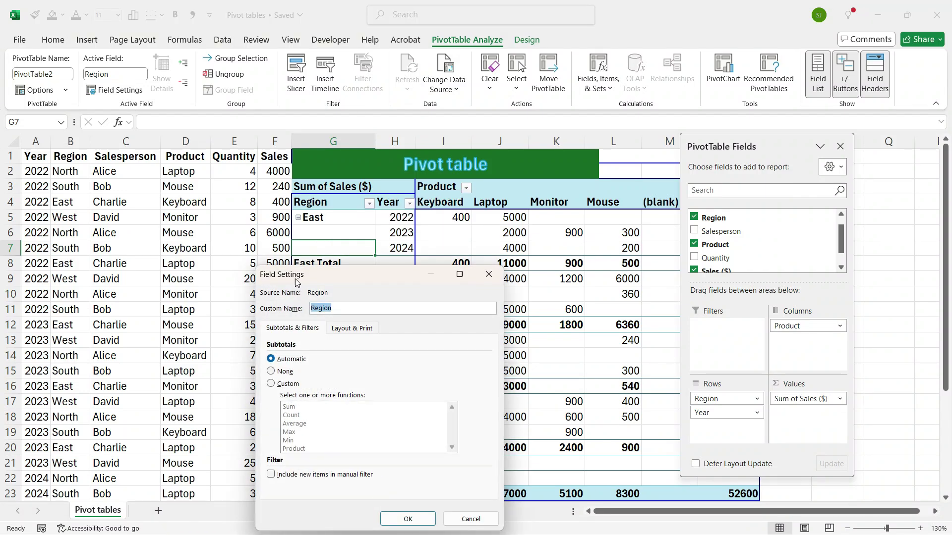
left_click(349, 328)
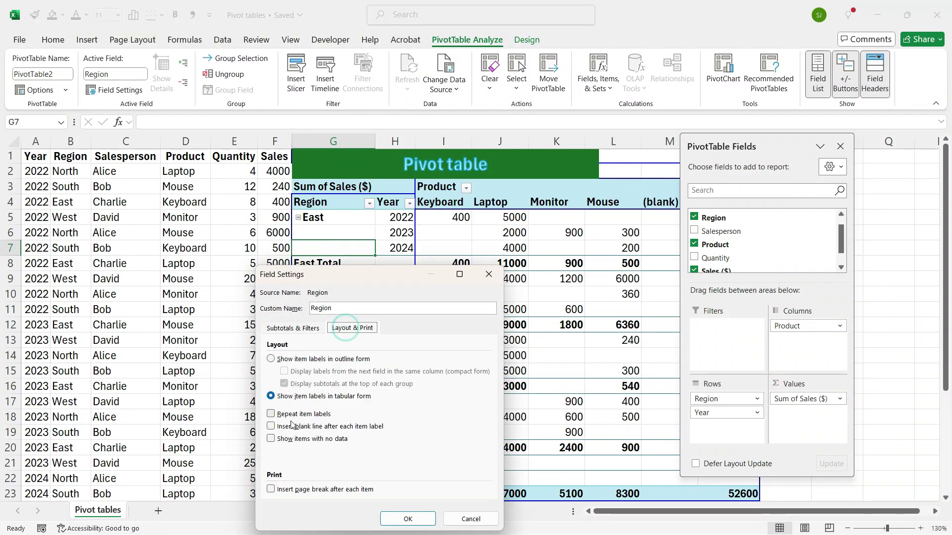
left_click(271, 415)
left_click(408, 519)
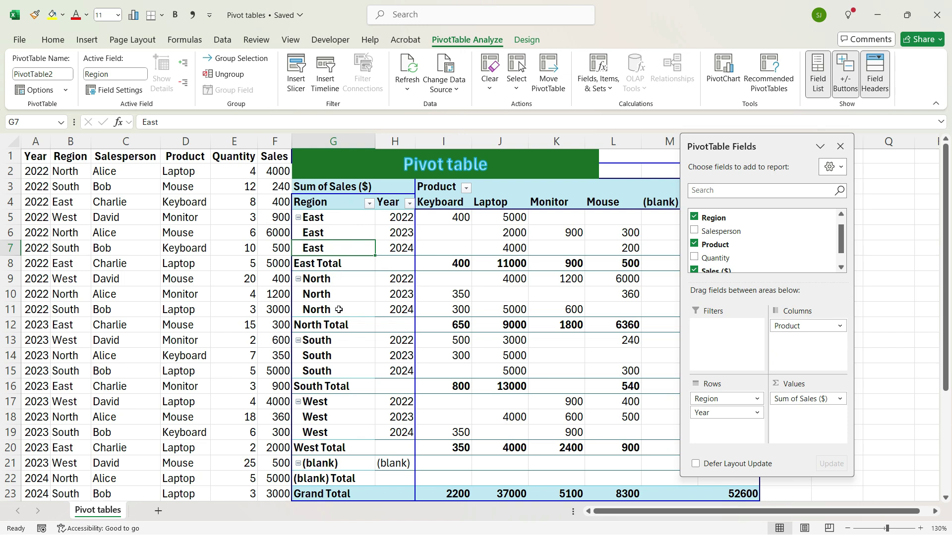
Step: Remove the region subtotals, then remove Sum of Sales ($) and Region from the pivot
right_click(330, 266)
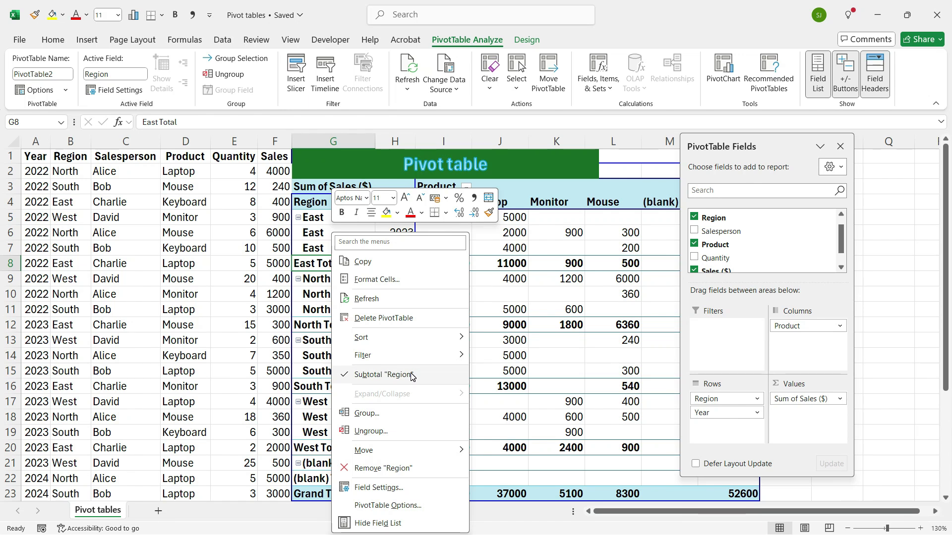
left_click(411, 375)
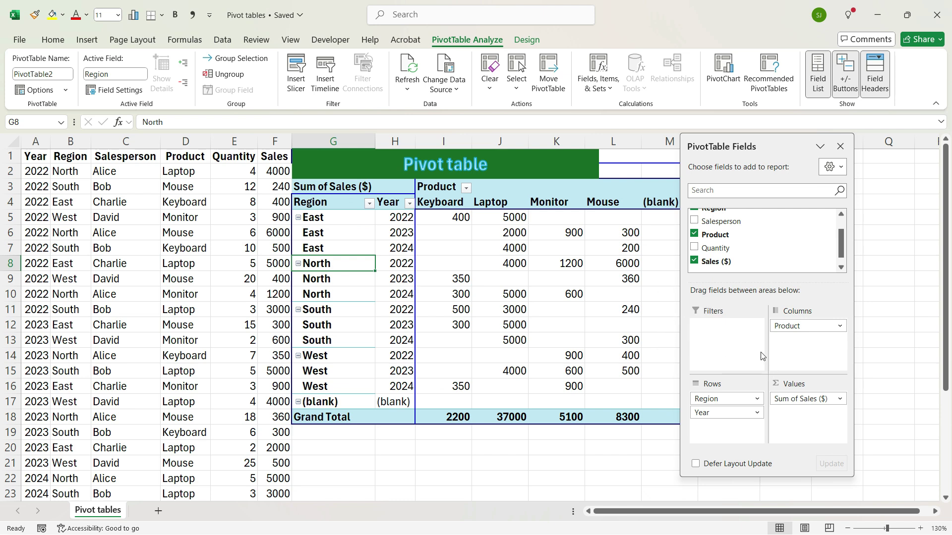
left_click_drag(795, 399, 759, 250)
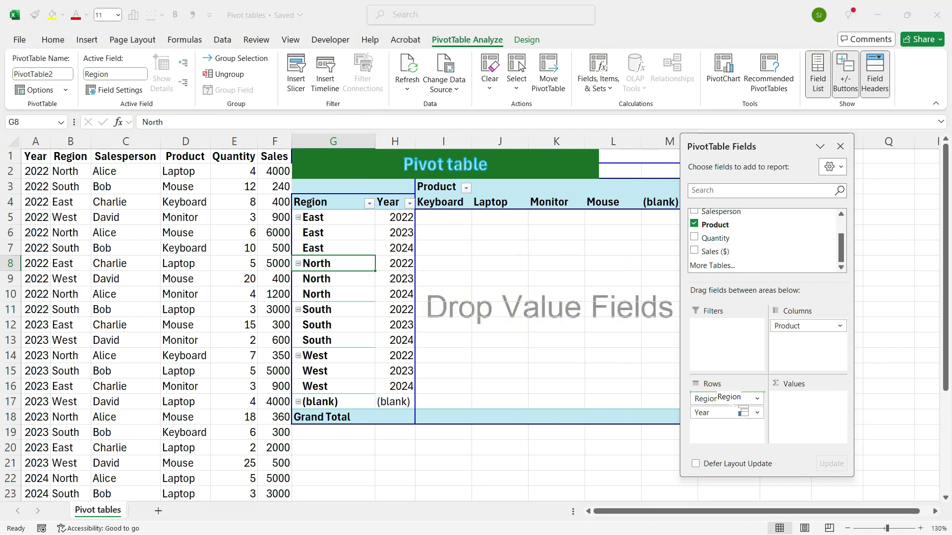
left_click_drag(728, 406, 753, 247)
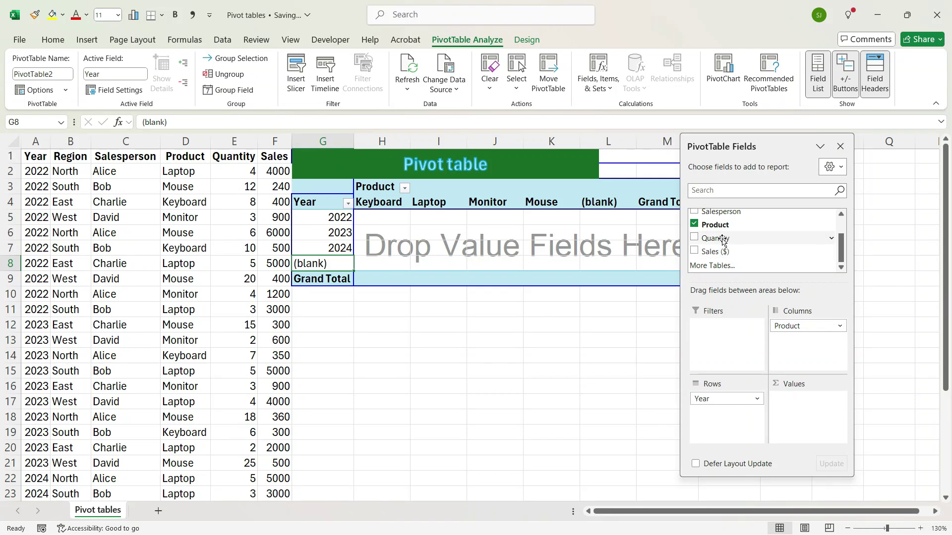
Step: Sum Quantity by Year and Product, with Region as a report filter
left_click_drag(724, 241, 798, 401)
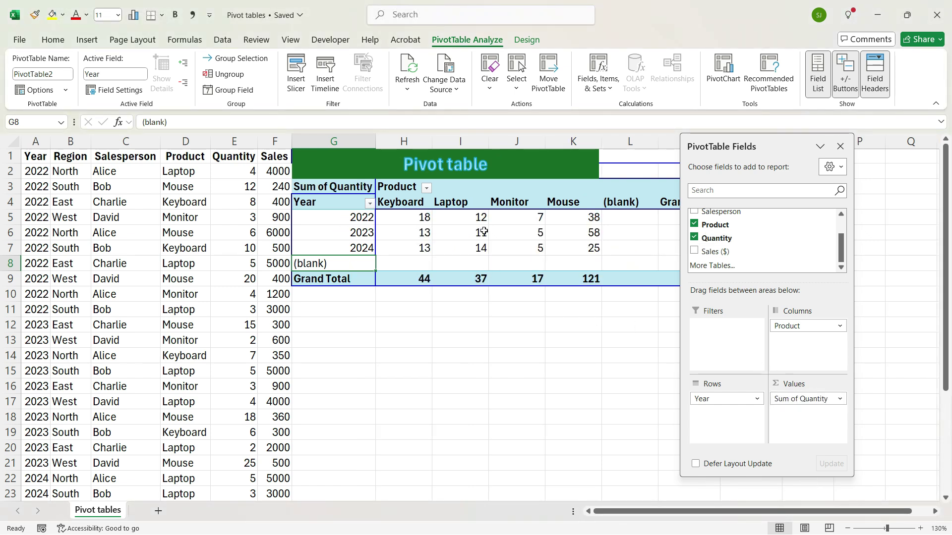
mouse_move(484, 228)
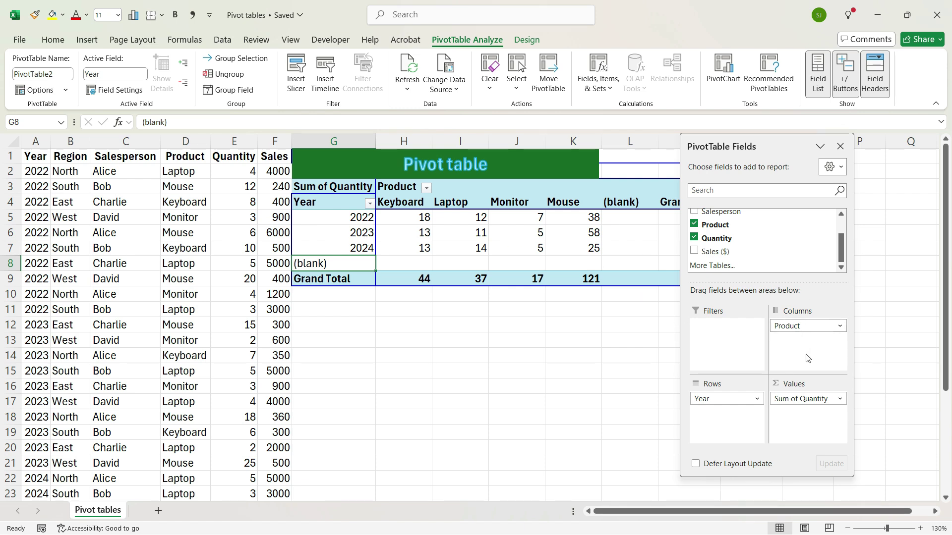
scroll(808, 251, "up", 3)
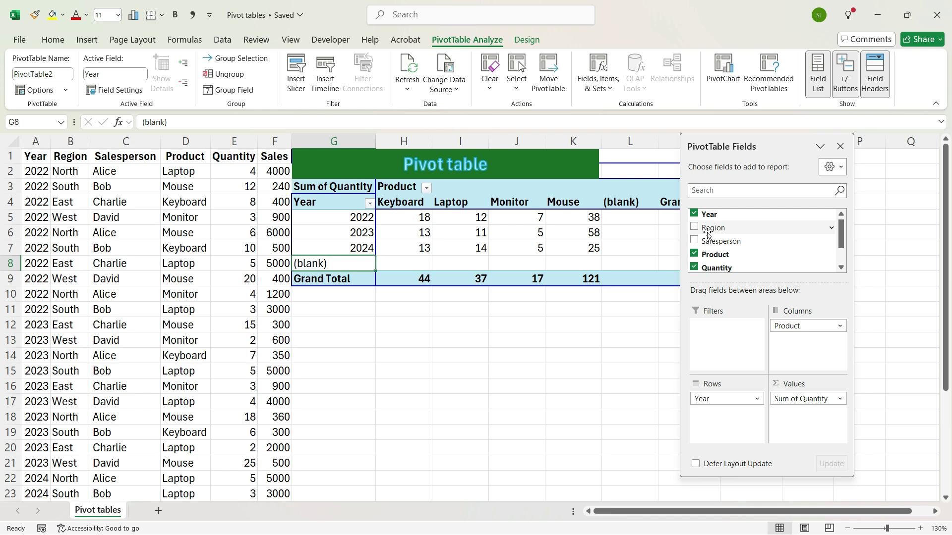
left_click(695, 229)
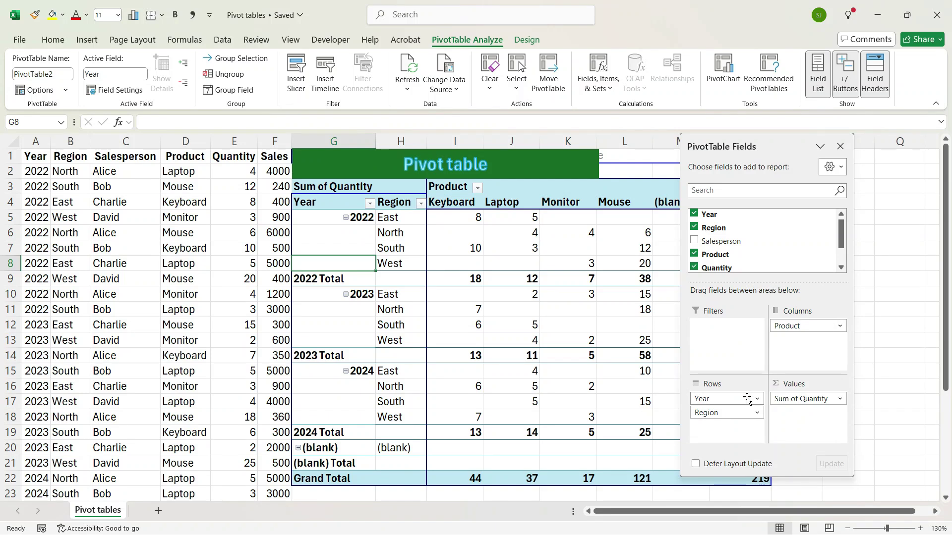
mouse_move(748, 410)
left_mouse_down()
mouse_move(742, 415)
mouse_move(831, 334)
mouse_move(819, 323)
mouse_move(727, 414)
left_mouse_up()
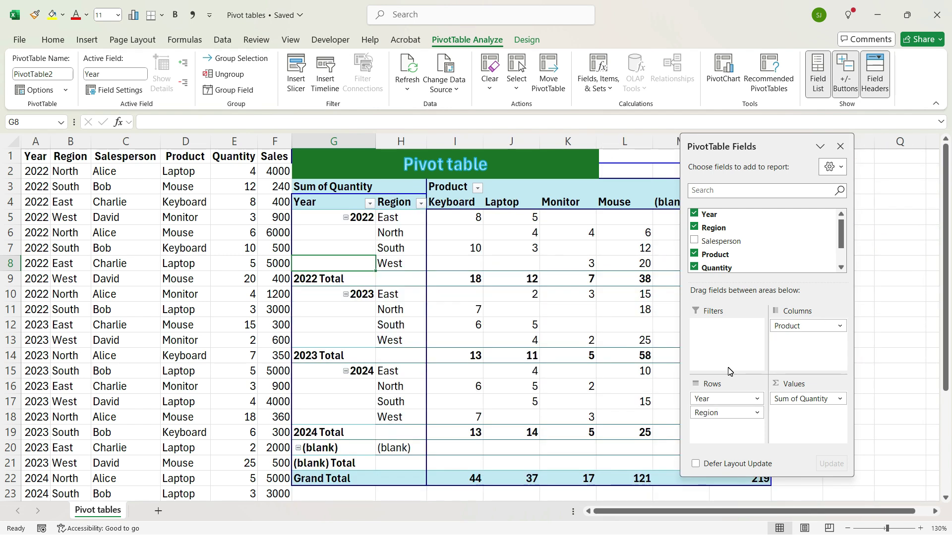
left_click(722, 414)
left_click_drag(722, 415, 726, 344)
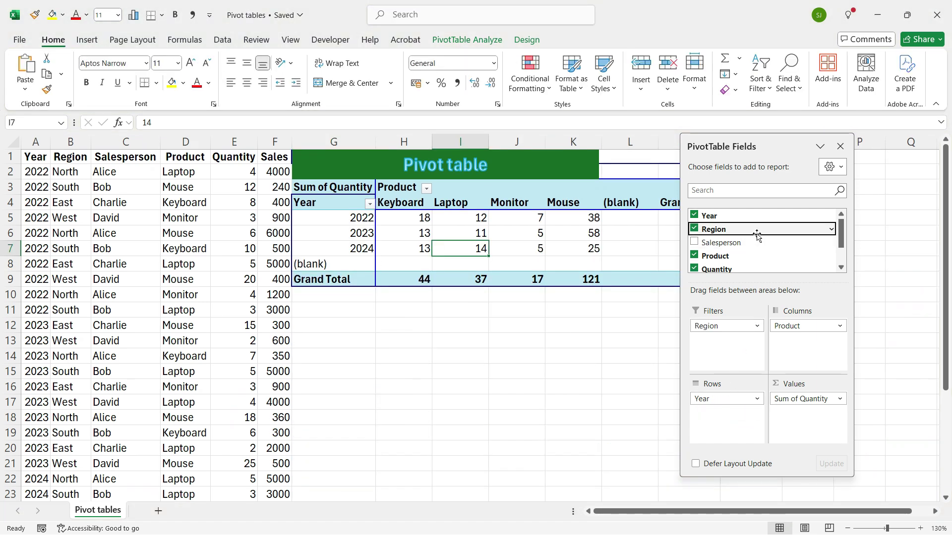
Step: Filter the pivot's Region to North only
left_click(833, 231)
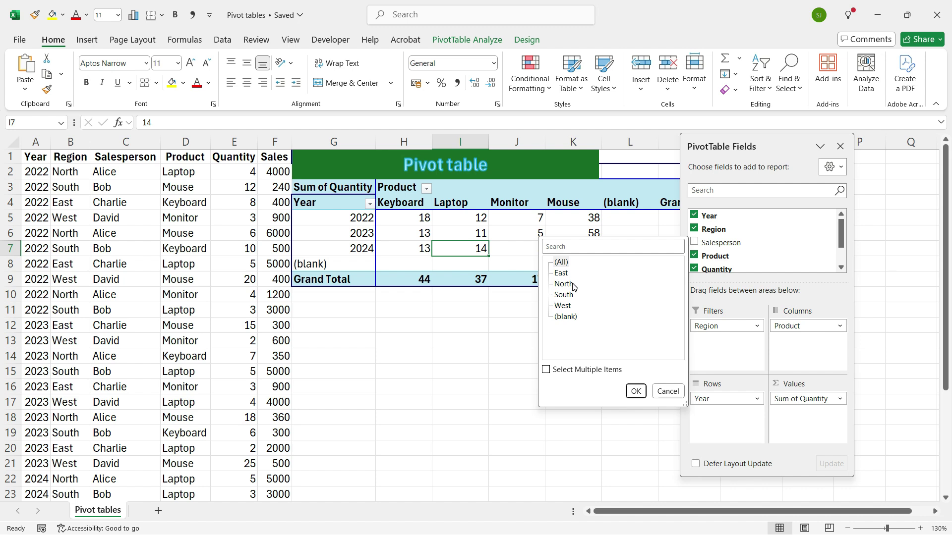
left_click(564, 284)
left_click(636, 391)
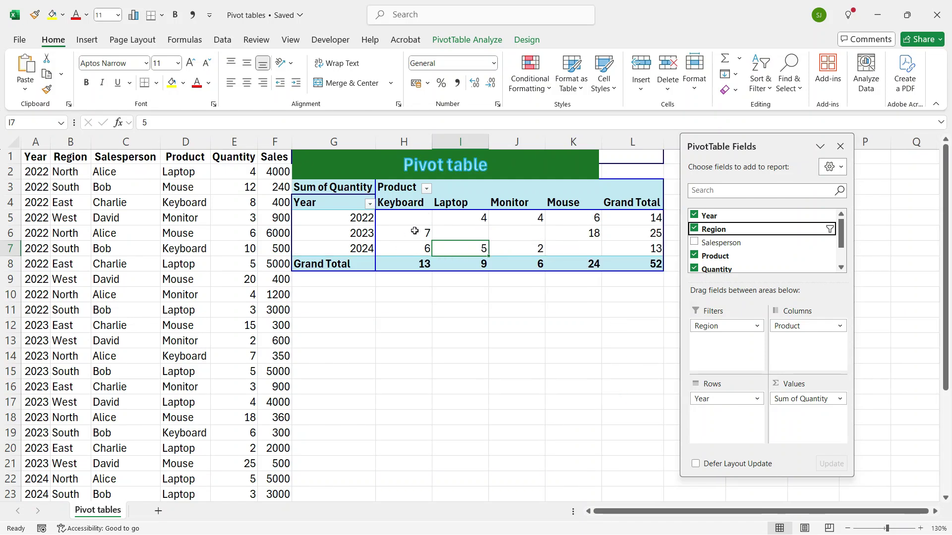
Step: Replace Quantity with Sales ($) in Values, giving a Grand Total of 17810
mouse_move(431, 226)
scroll(770, 235, "down", 3)
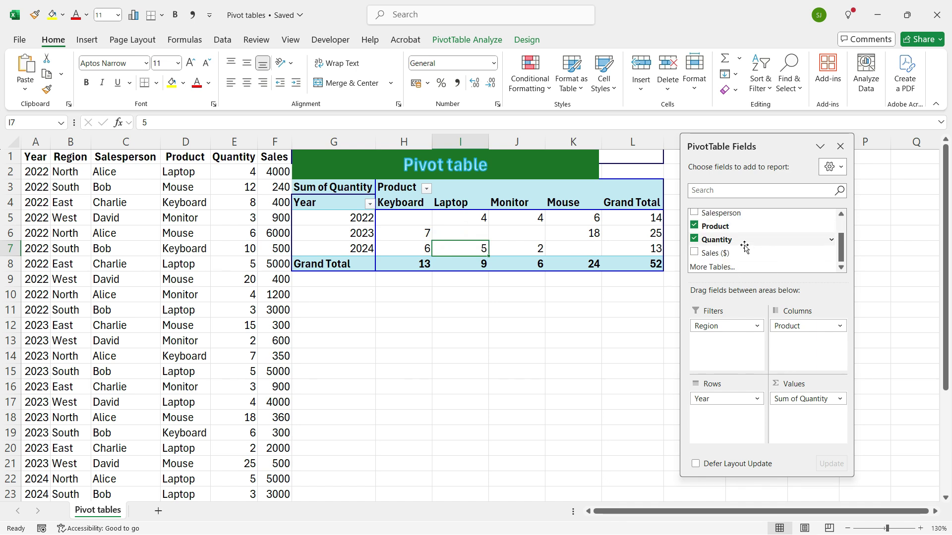
left_click_drag(714, 255, 429, 228)
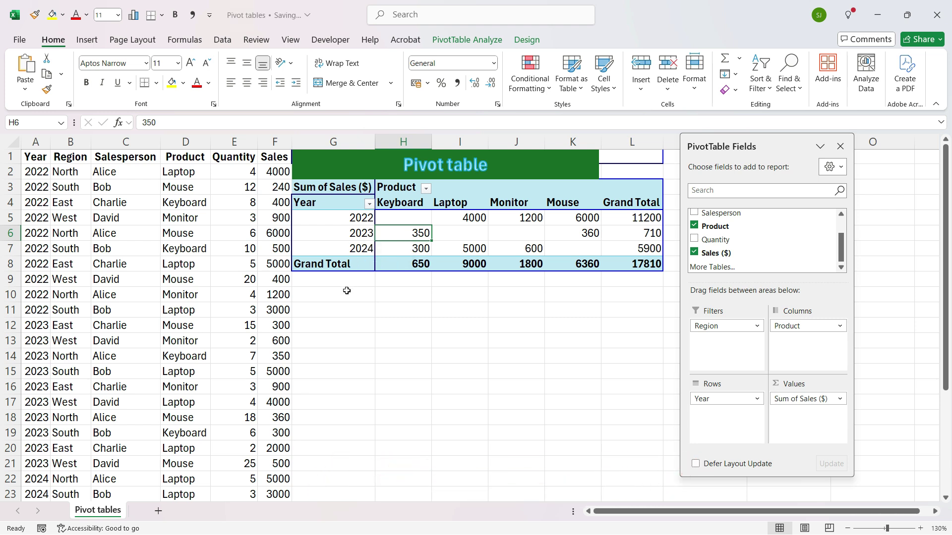
key("ctrl+z")
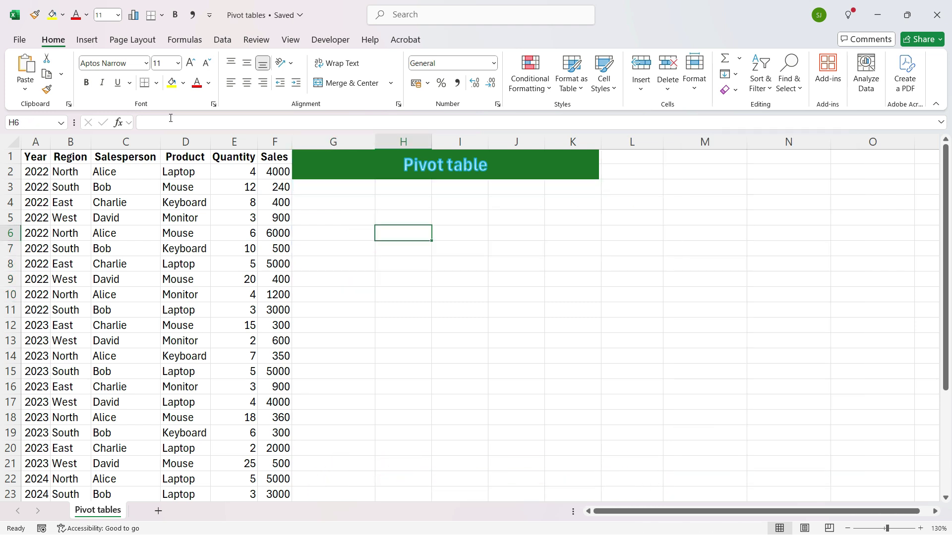
Step: Create a new PivotTable at H6 from columns A:F
left_click(86, 41)
left_click(44, 70)
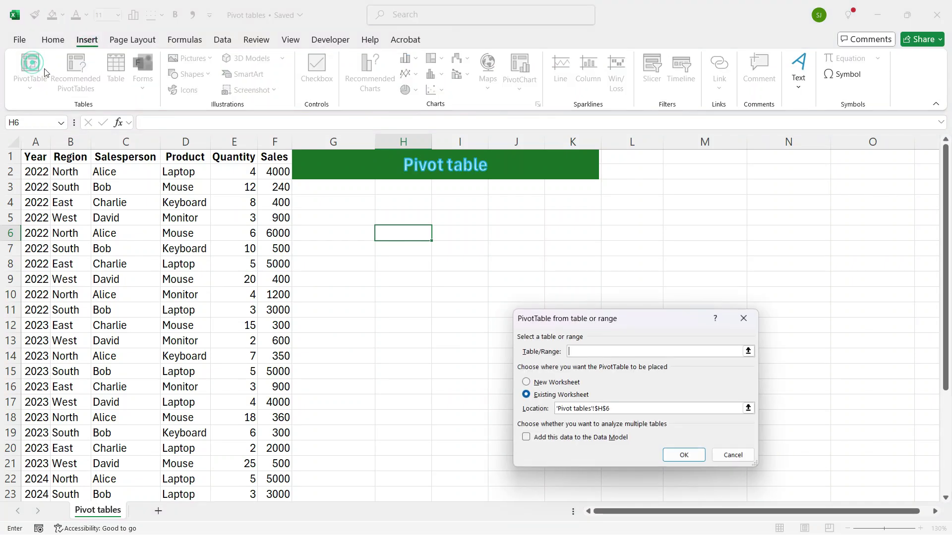
left_click_drag(42, 142, 275, 142)
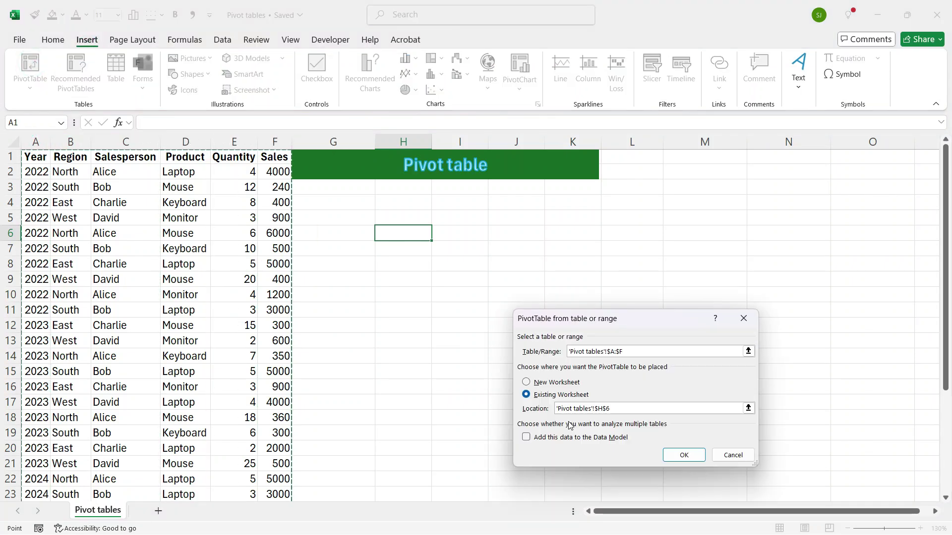
left_click(683, 453)
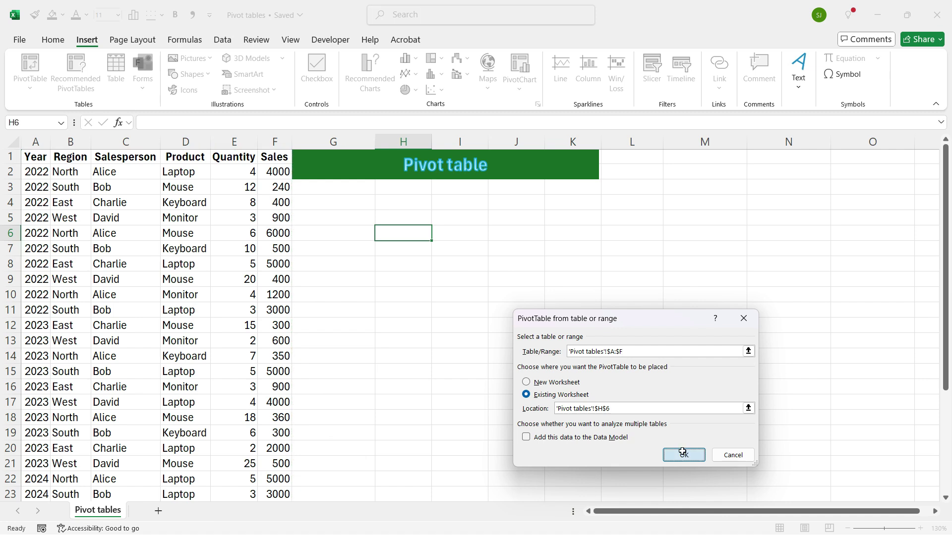
Step: Add Quantity and Sales ($) to Values, showing totals 219 and 52600
scroll(714, 238, "down", 2)
left_click_drag(712, 242, 793, 414)
left_click_drag(727, 254, 798, 419)
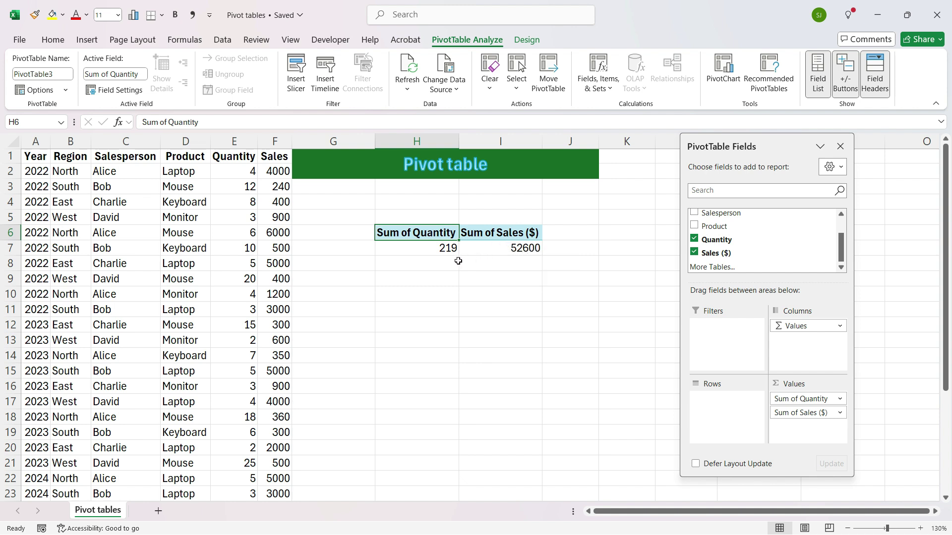
mouse_move(510, 250)
Step: Start a new calculated field named Revenue
left_click(604, 93)
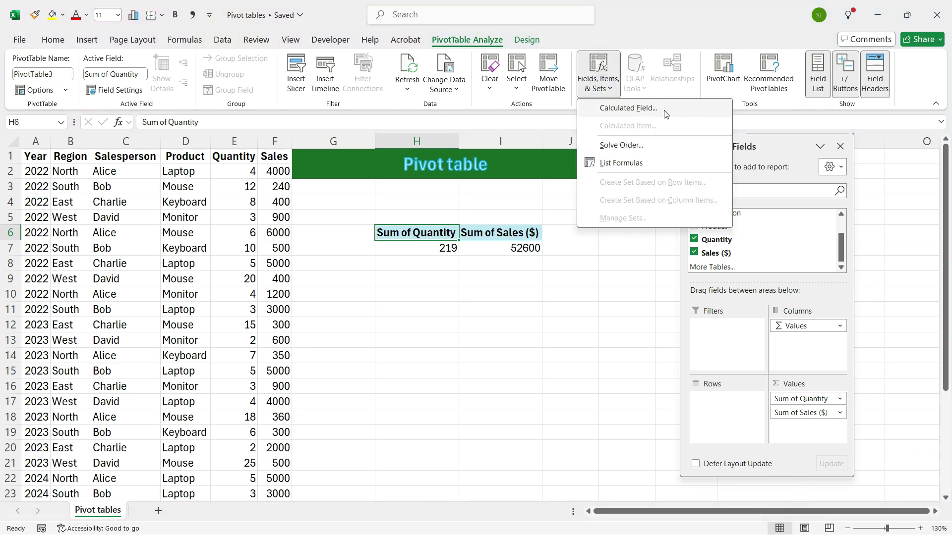
left_click(676, 114)
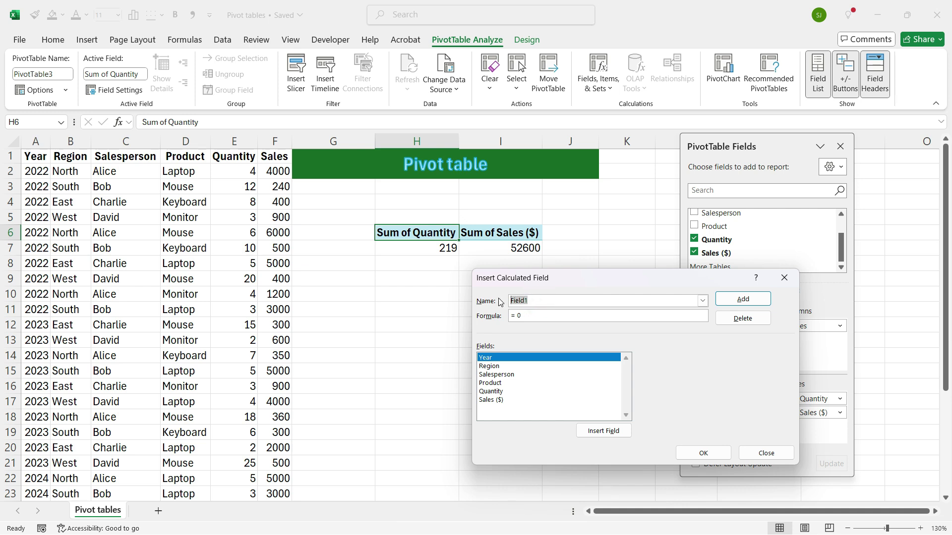
type("Reve")
type("nue")
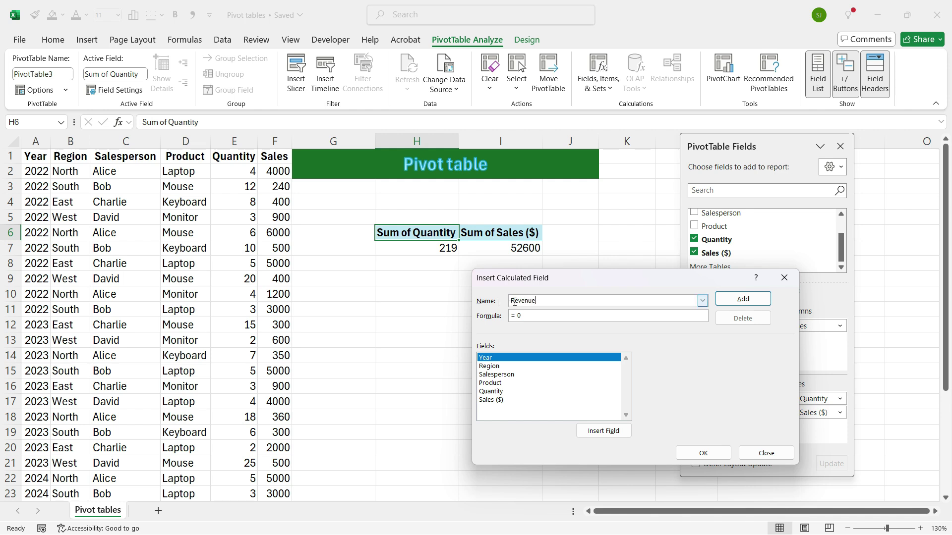
Step: Set the Revenue formula to Quantity*'Sales ($)', showing Sum of Revenue 11519400
left_click(527, 314)
key("BackSpace")
double_click(503, 392)
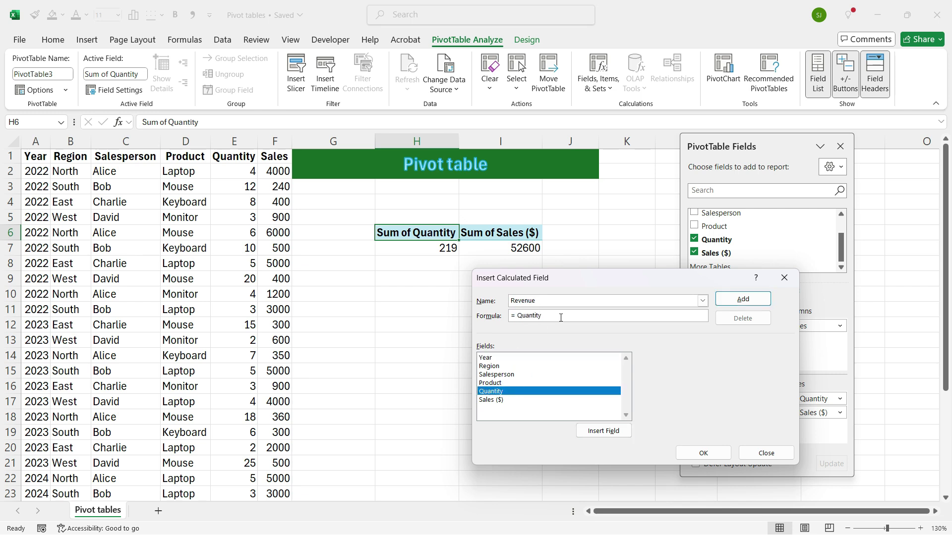
type("*")
double_click(503, 402)
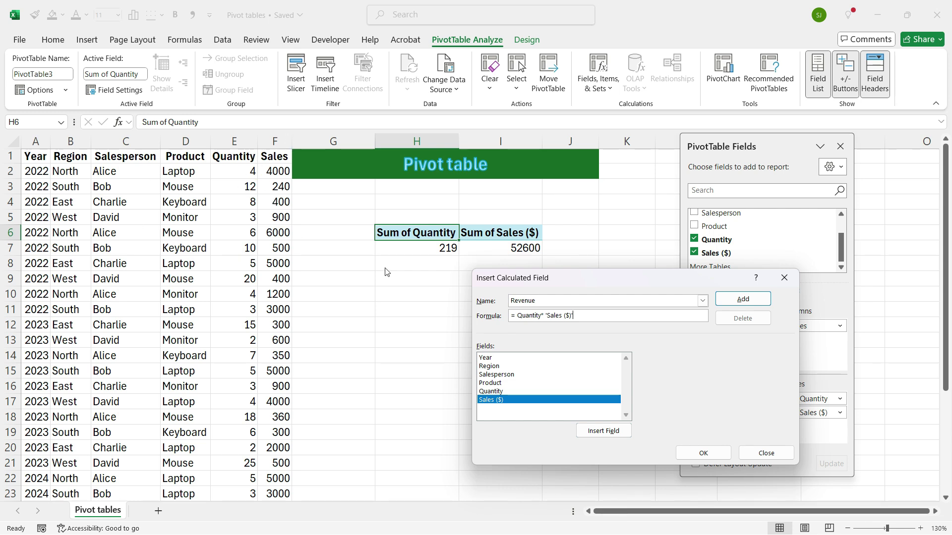
left_click(749, 299)
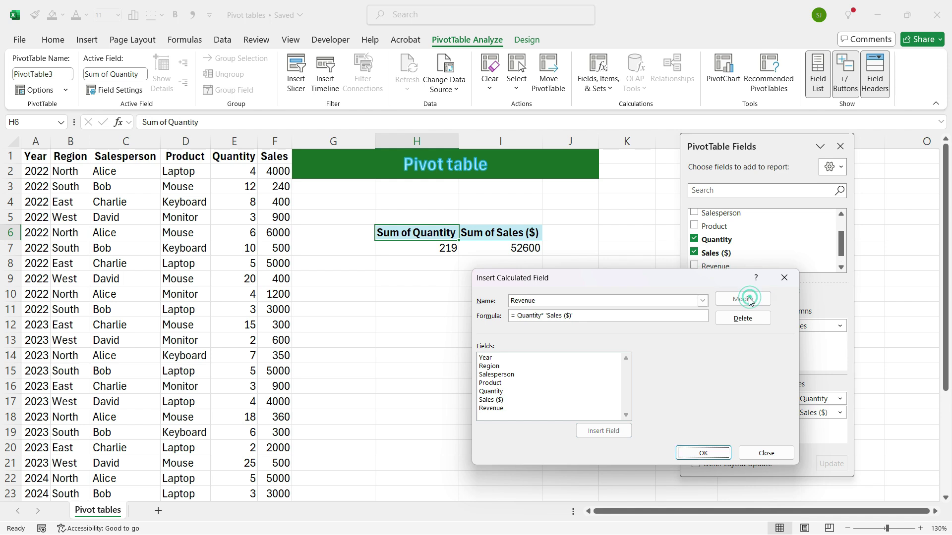
left_click(704, 452)
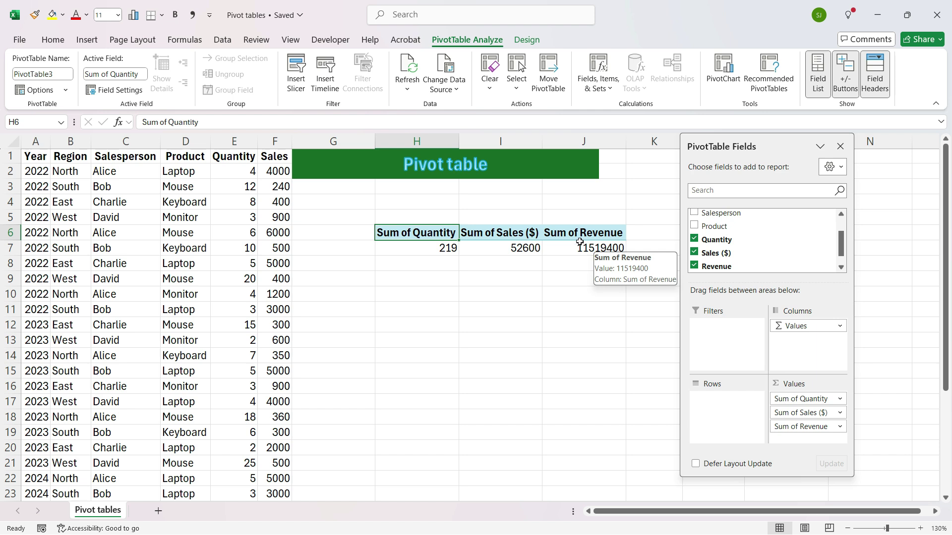
Step: Break the pivot totals down by Product and add Year as a report filter
left_click(562, 254)
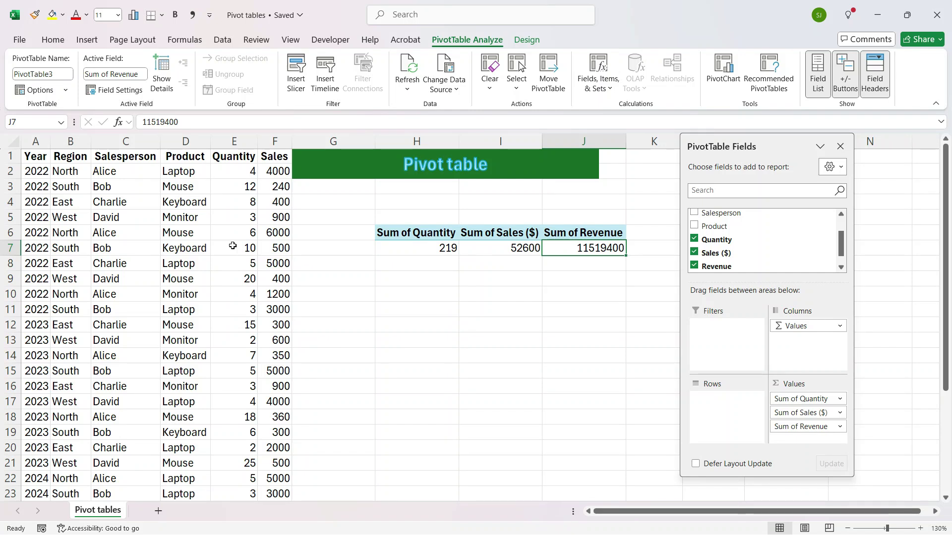
left_click(695, 226)
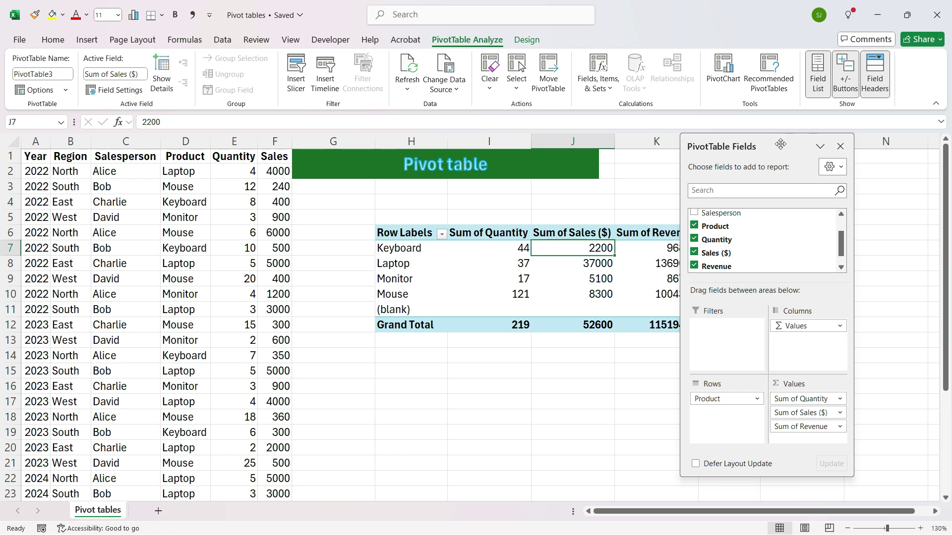
left_click_drag(781, 145, 837, 140)
scroll(783, 245, "up", 2)
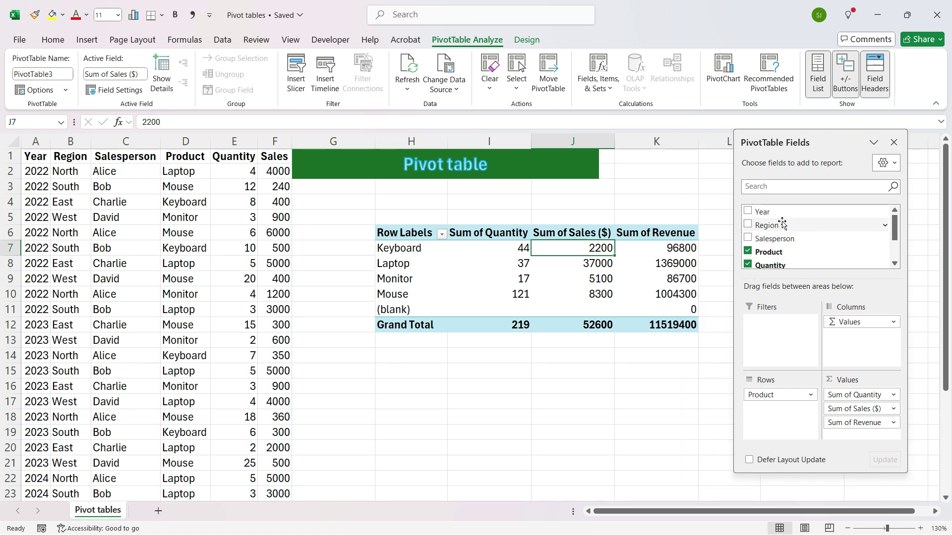
left_click_drag(783, 217, 785, 324)
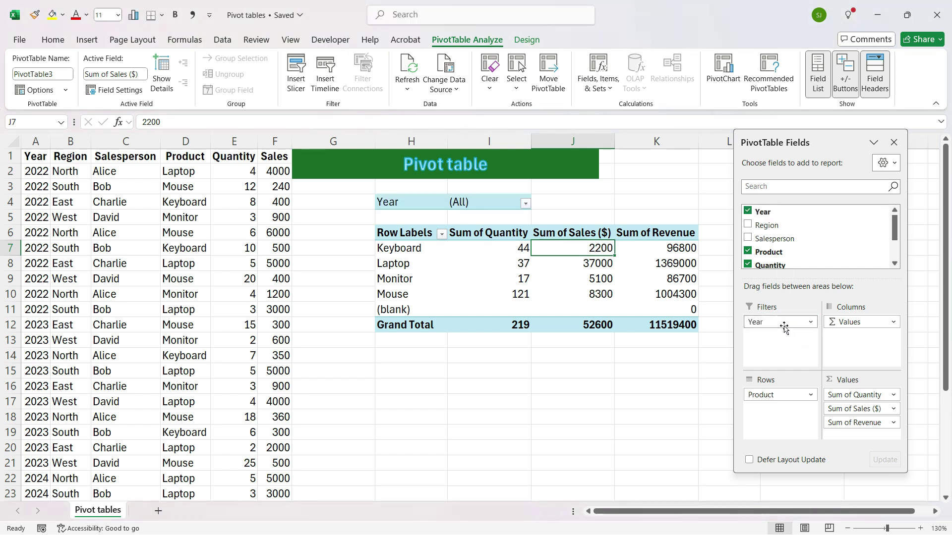
left_click(525, 203)
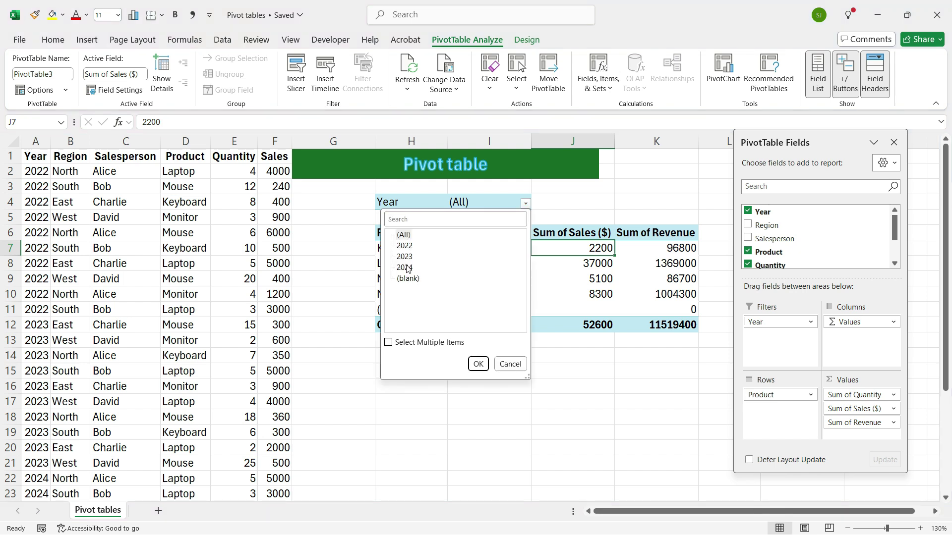
Step: Limit the Year filter to 2023 and 2024, excluding 2022 and (blank)
left_click(388, 343)
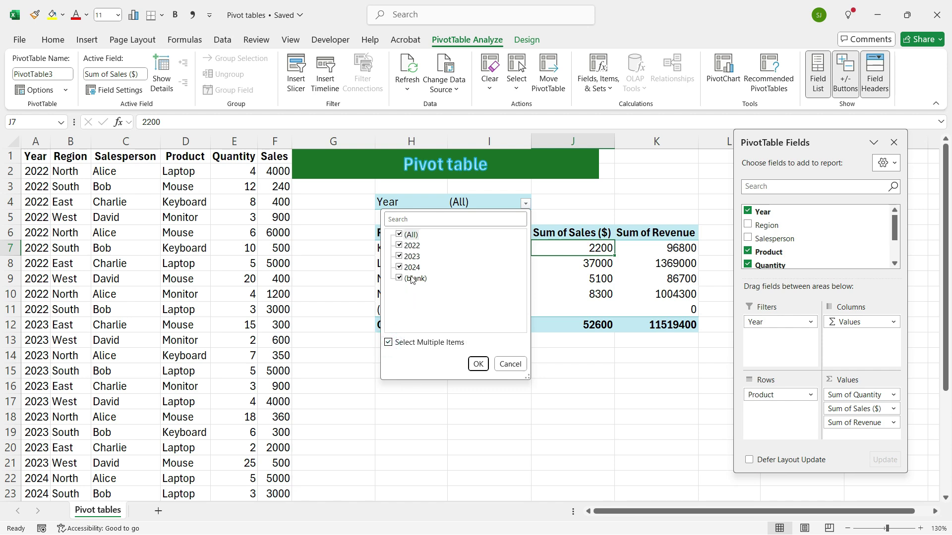
left_click(399, 245)
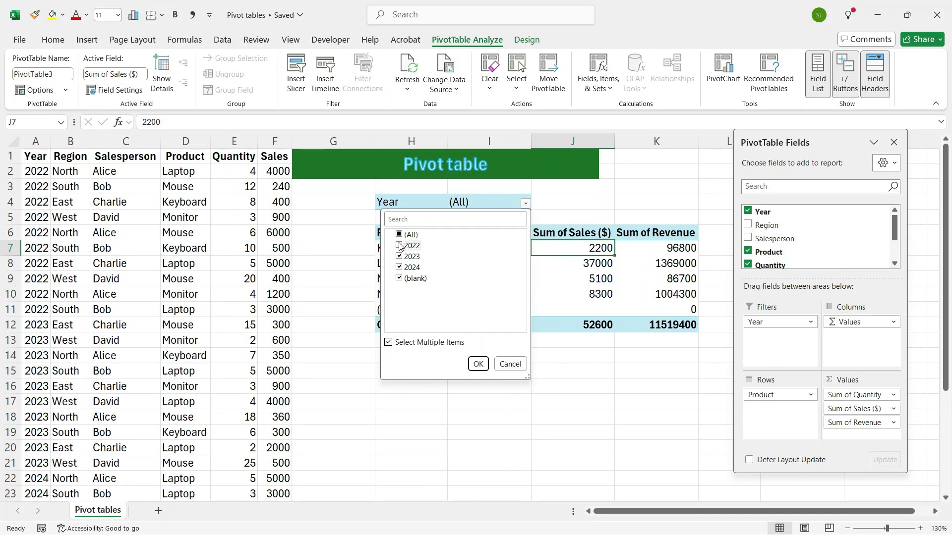
left_click(399, 278)
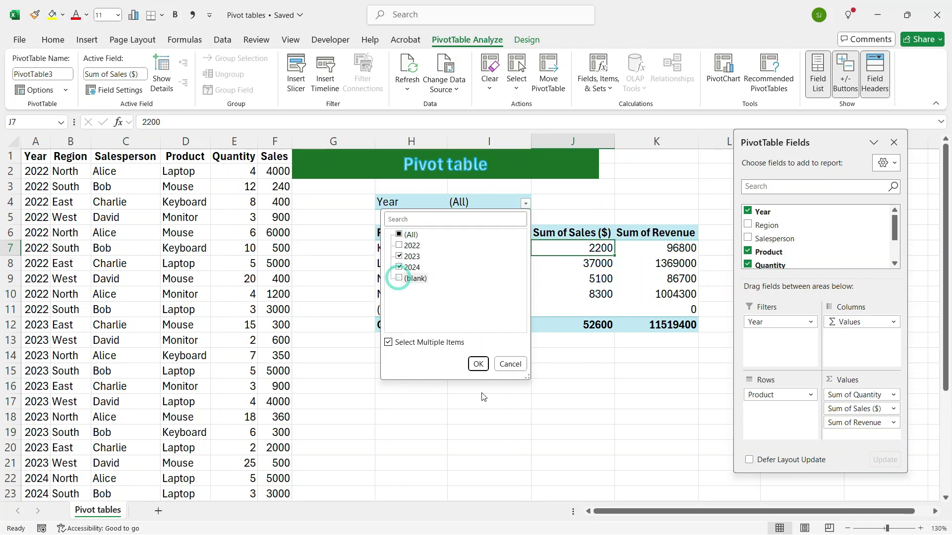
left_click(478, 365)
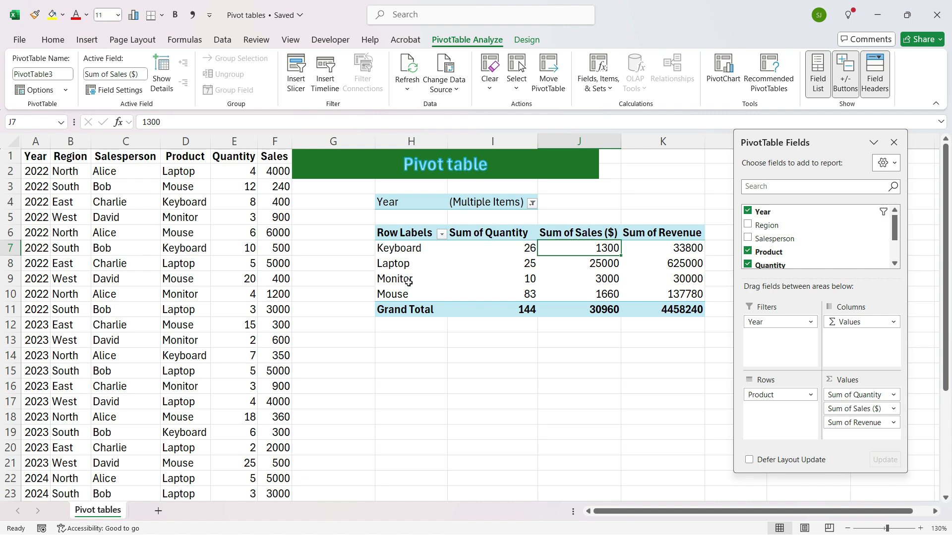
left_click(532, 203)
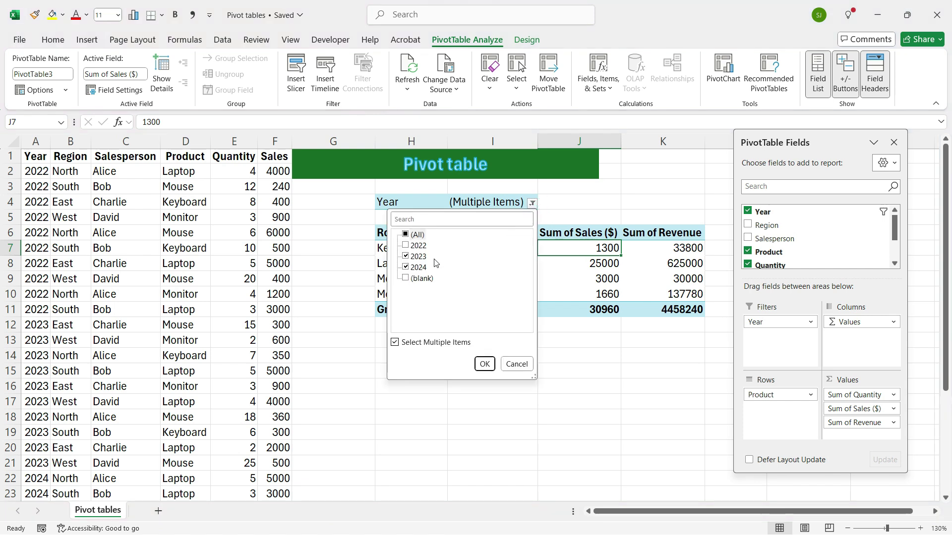
left_click(484, 364)
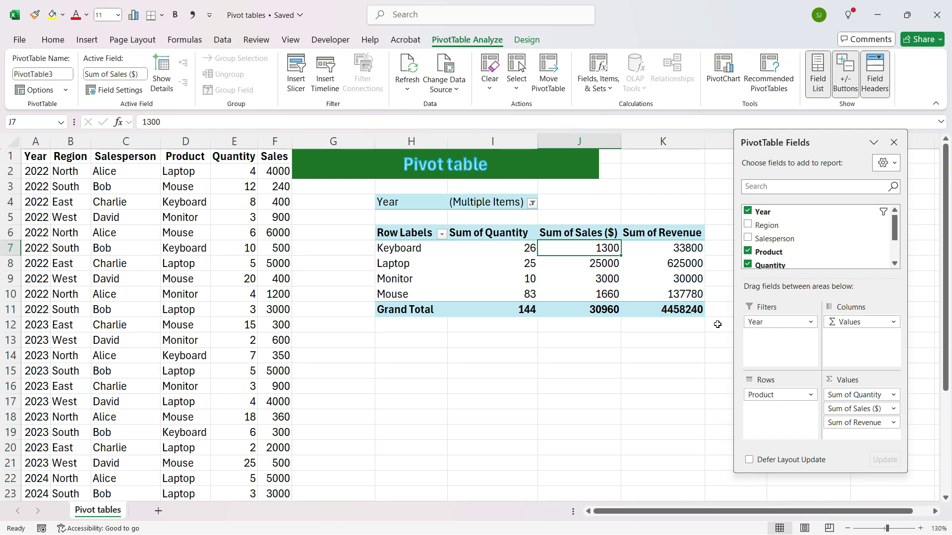
Step: Replace Product with Salesperson in the pivot rows, then select the 350 sales value in F14
left_click(748, 253)
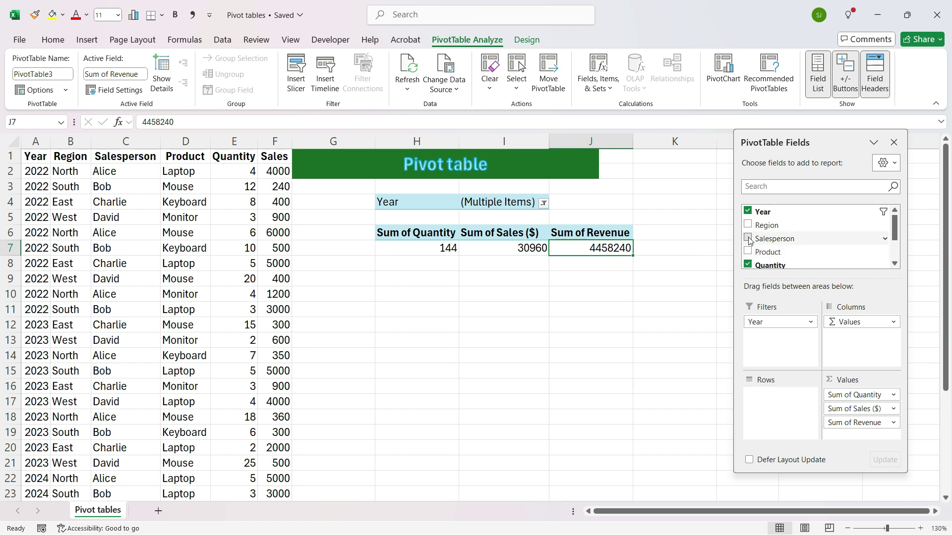
left_click(748, 239)
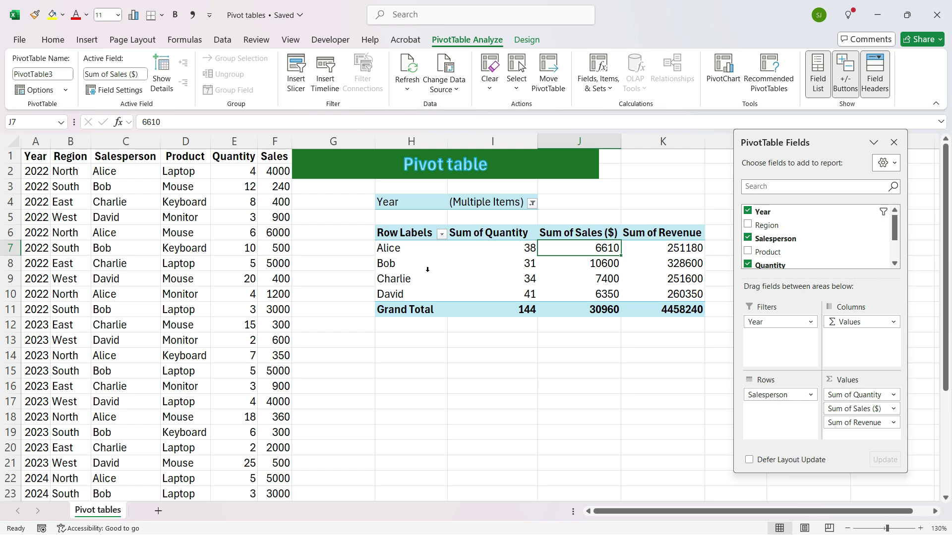
key("Left")
key("Down")
key("Down")
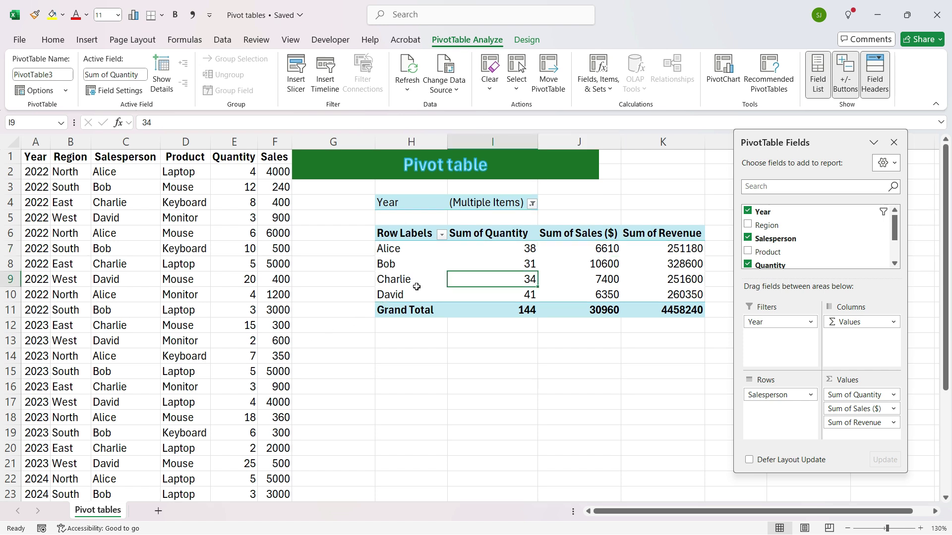
left_click(279, 362)
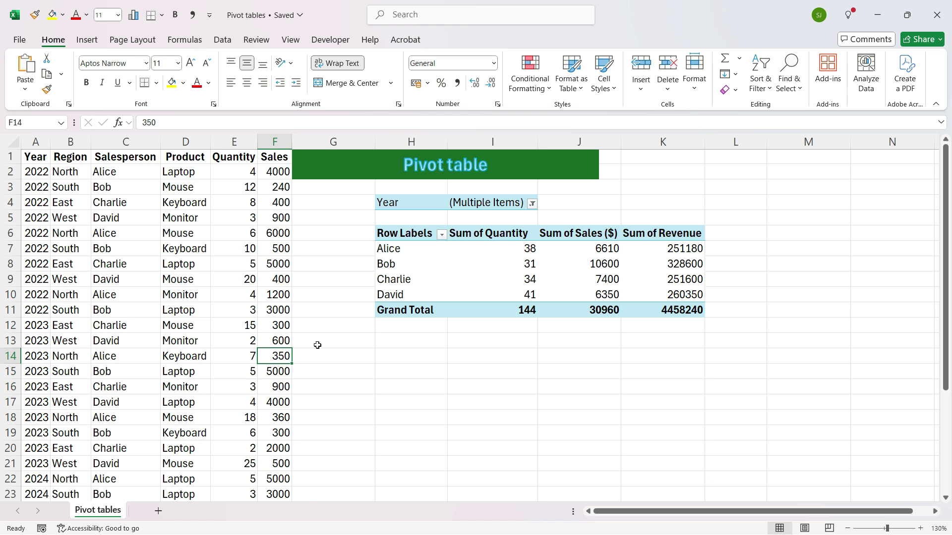
Step: Change cell F14 from 350 to 3500
key("F2")
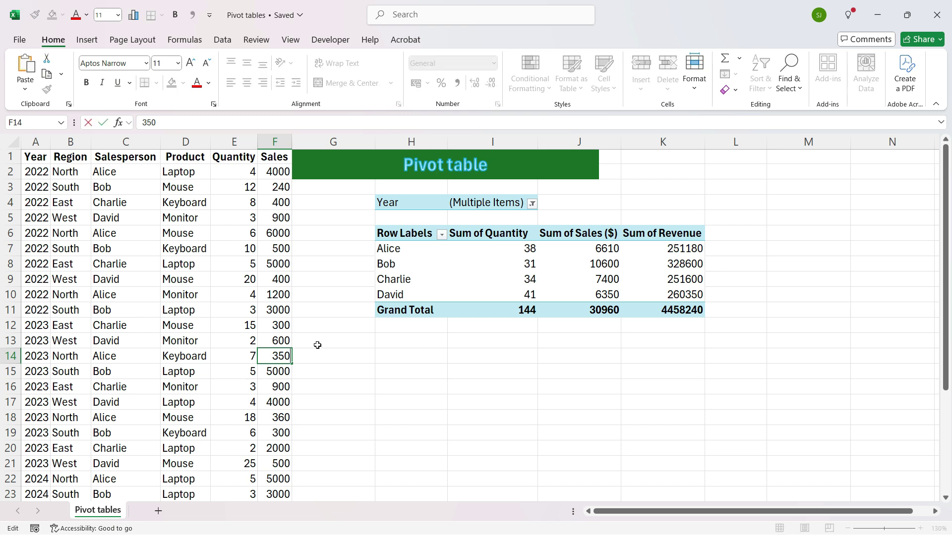
type("0")
key("Return")
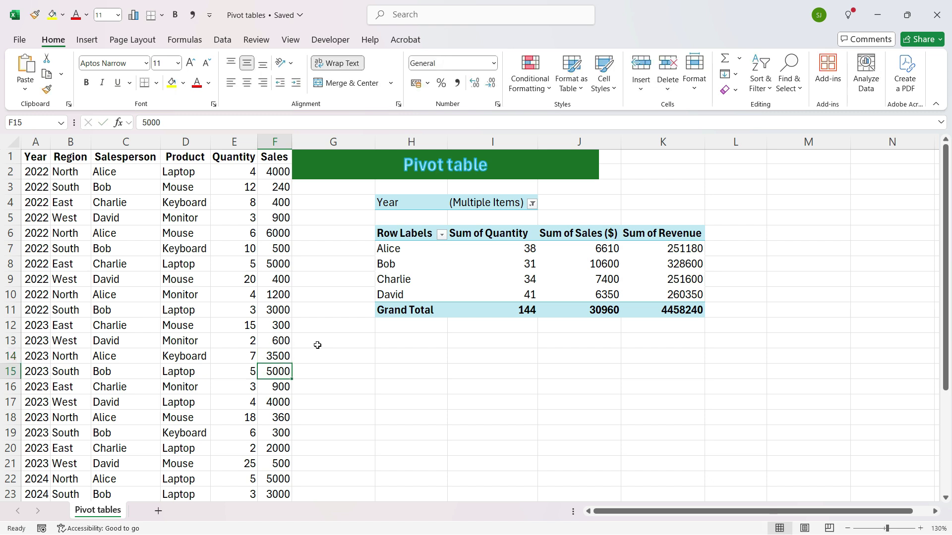
Step: Refresh the pivot so Alice's sales show 9760 and the grand total 34110
left_click(577, 251)
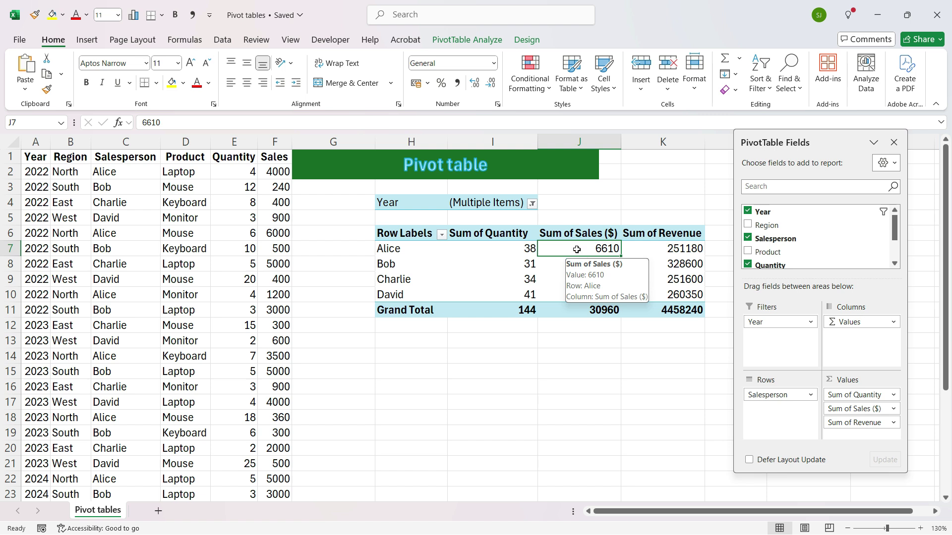
left_click(473, 41)
left_click(407, 70)
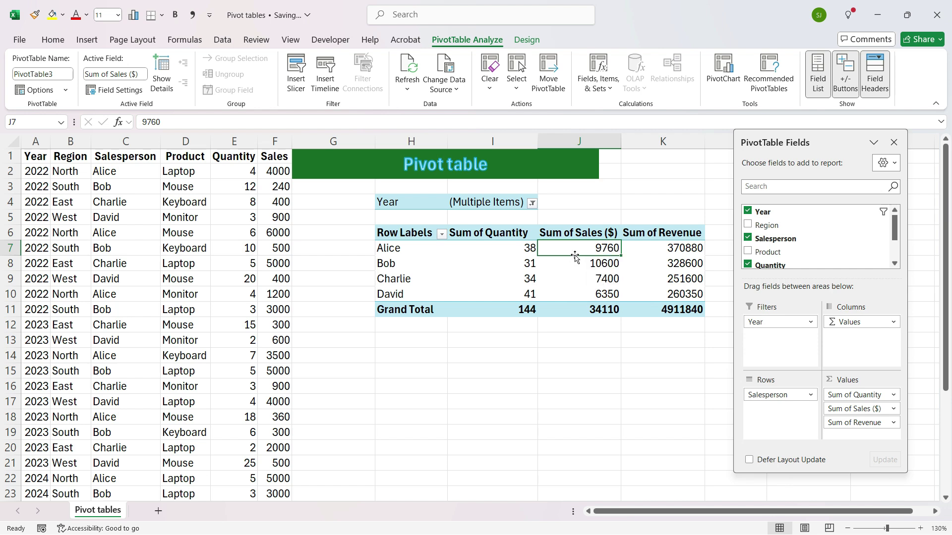
Step: Remove Quantity and Sum of Revenue from the pivot values, leaving only Sum of Sales ($)
mouse_move(574, 249)
scroll(841, 253, "down", 3)
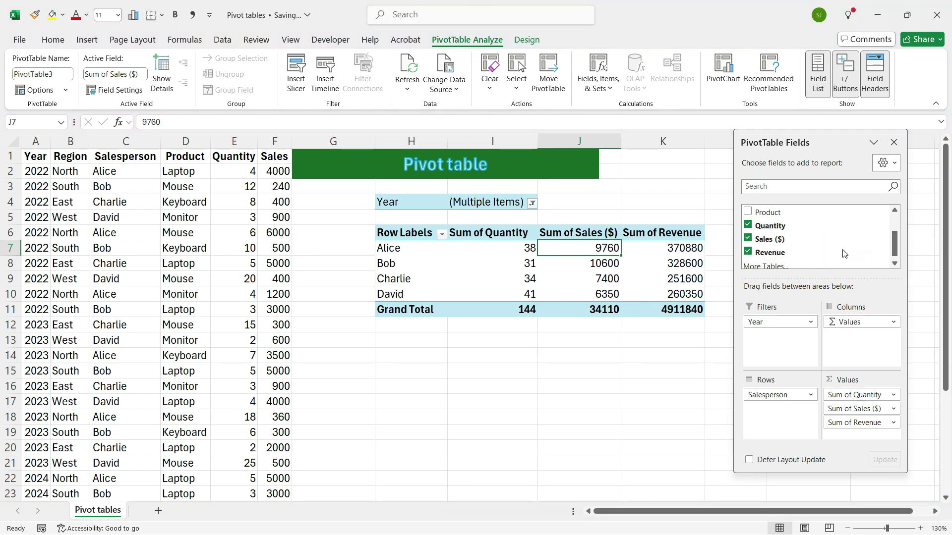
left_click(748, 226)
left_click_drag(861, 411, 841, 246)
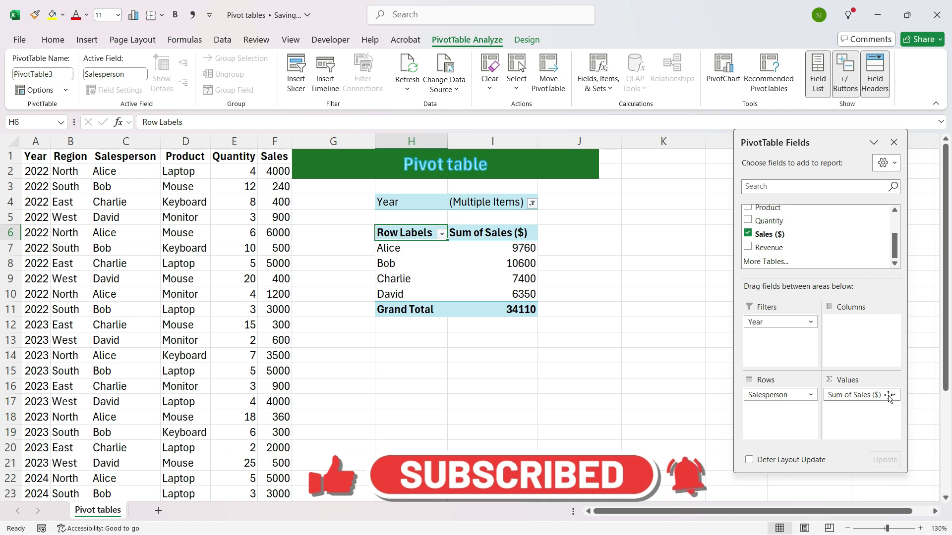
Step: Summarise Sales ($) as Average instead of Sum, giving Alice 1952 and overall 1705.5
left_click(895, 396)
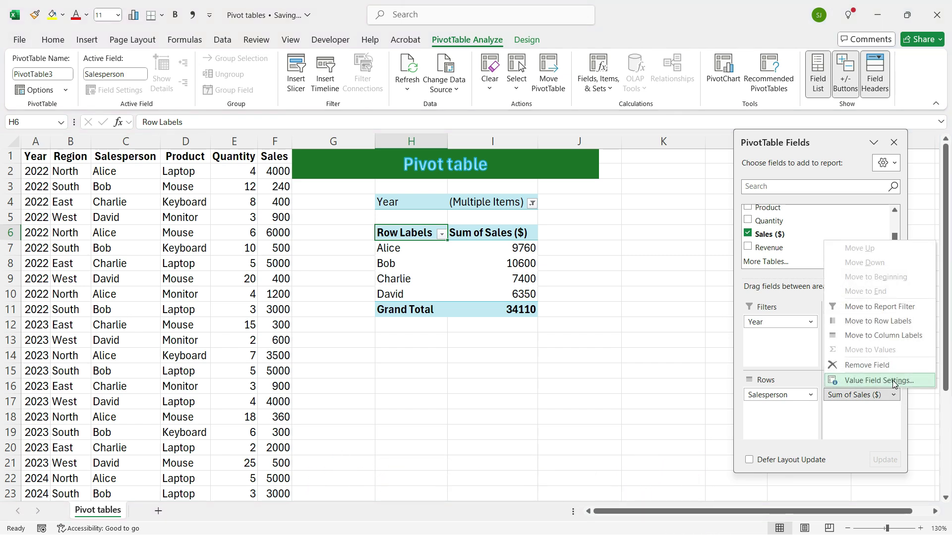
left_click(893, 380)
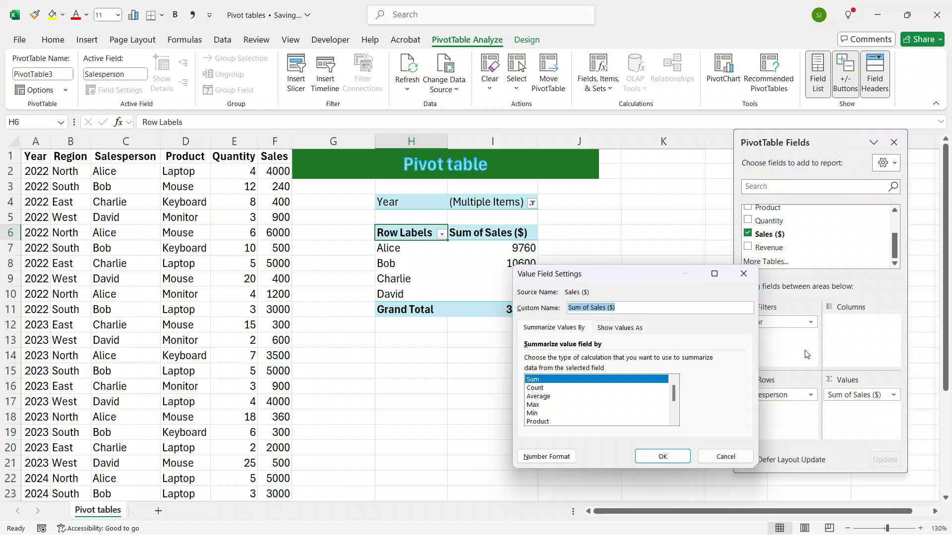
left_click(549, 396)
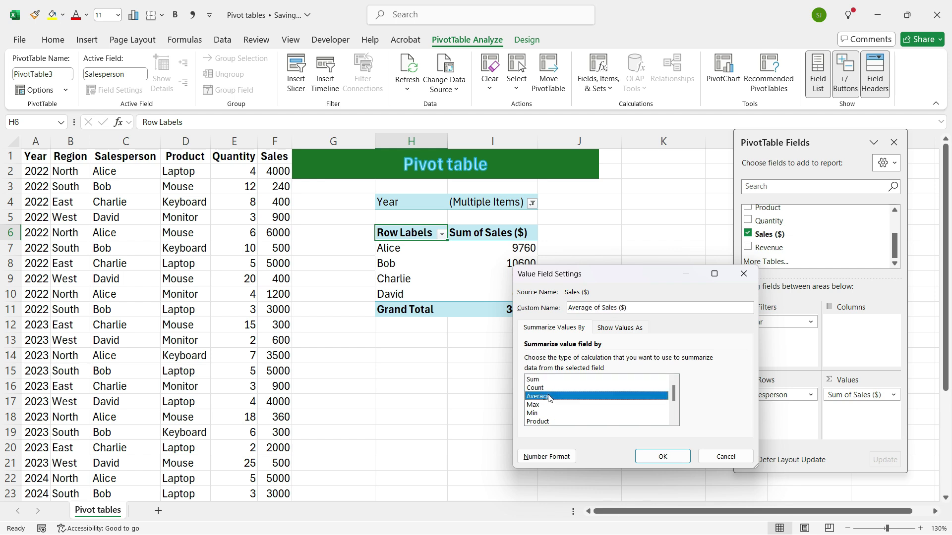
left_click(657, 457)
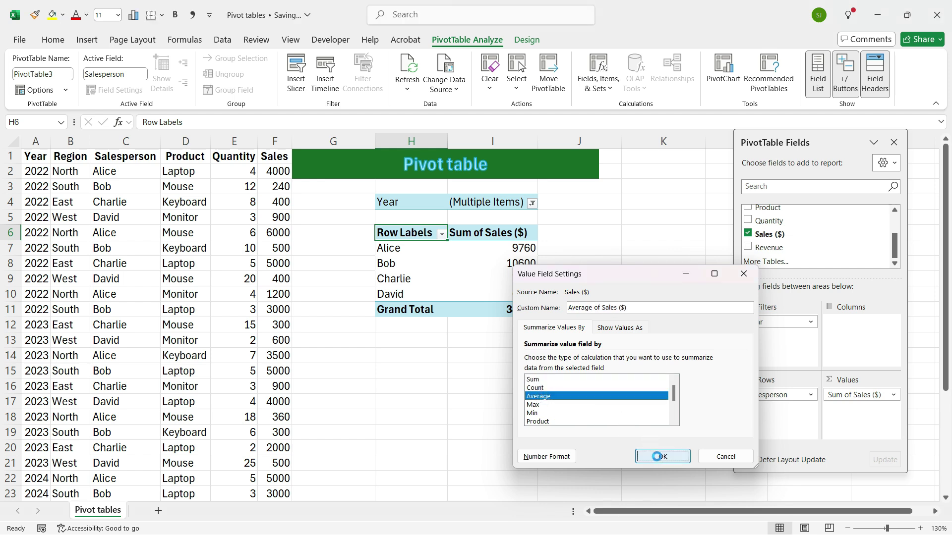
mouse_move(527, 253)
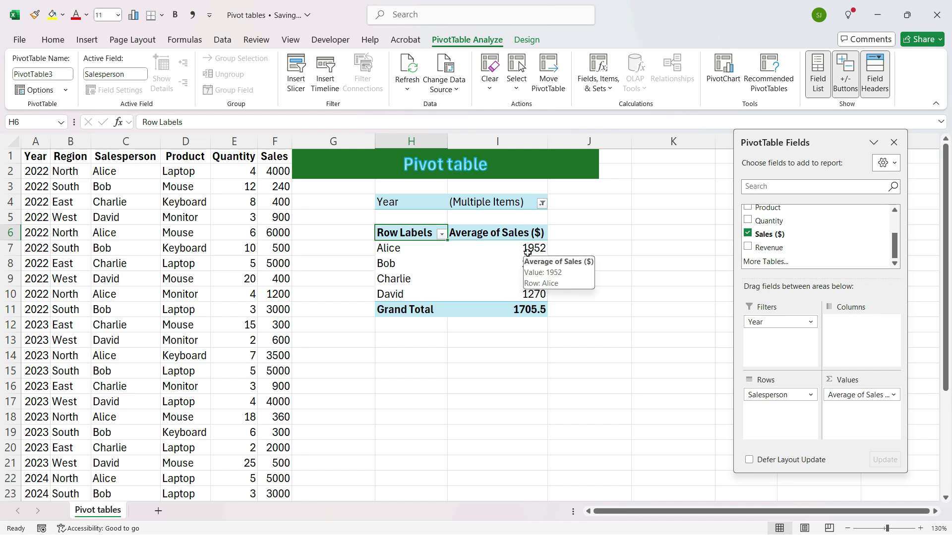